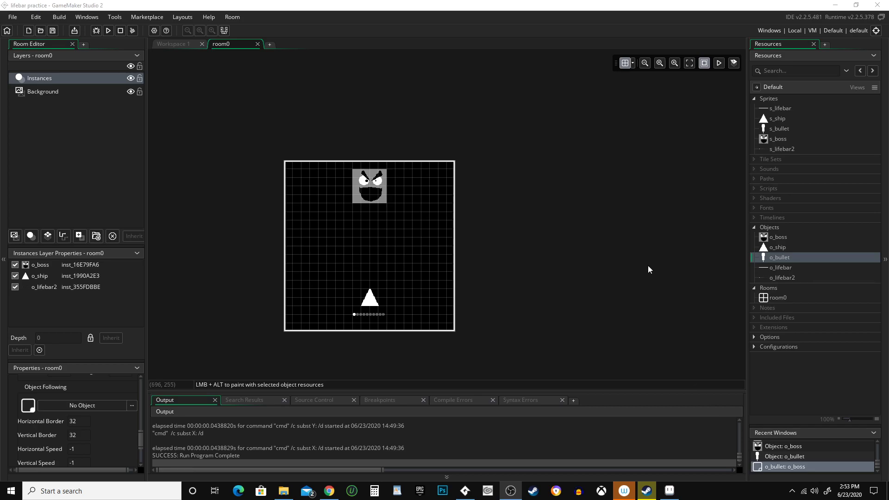
Step: Swap room0's dotted o_lifebar2 instance for a white o_lifebar placed below the ship
click(375, 315)
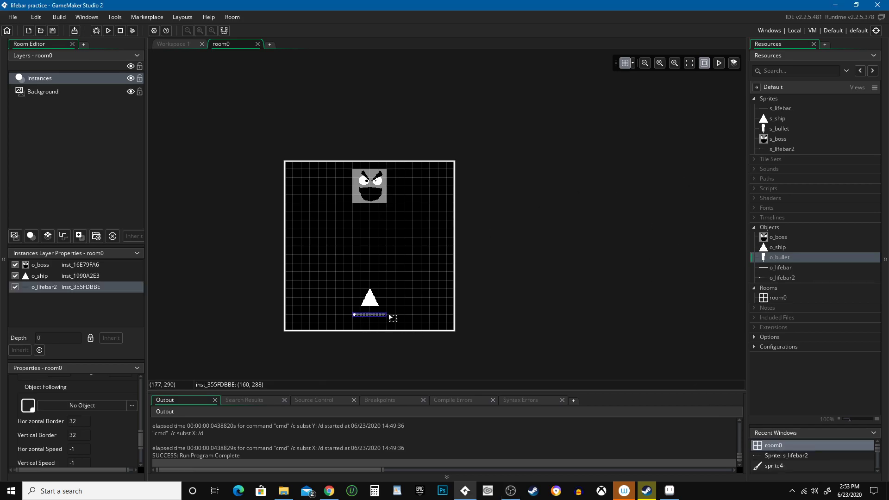
key(Delete)
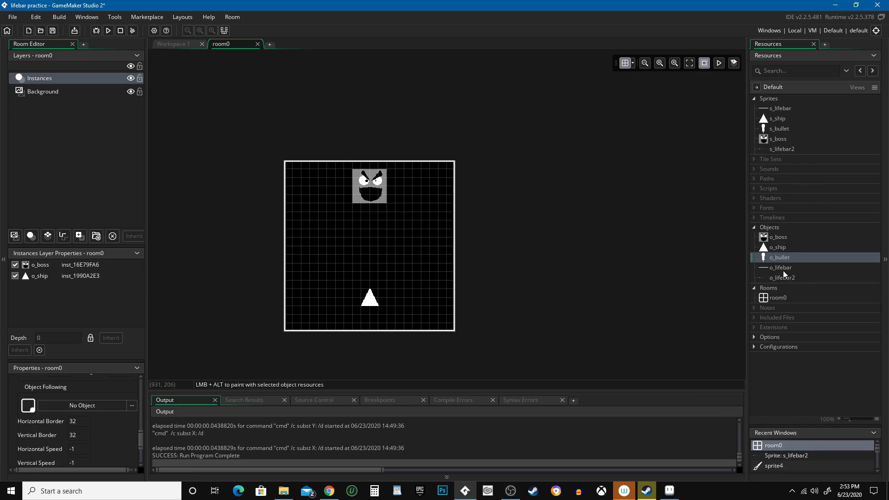
mouse_move(782, 270)
mouse_down()
mouse_move(328, 324)
mouse_move(337, 323)
mouse_up()
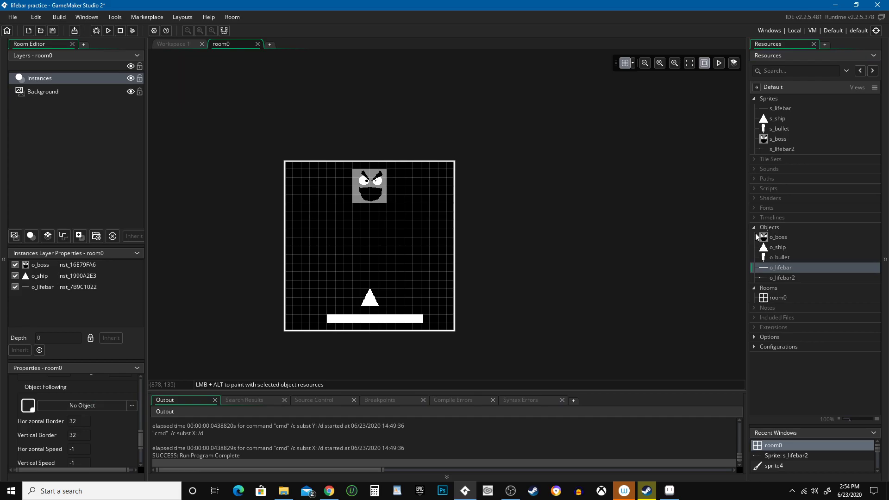
click(166, 45)
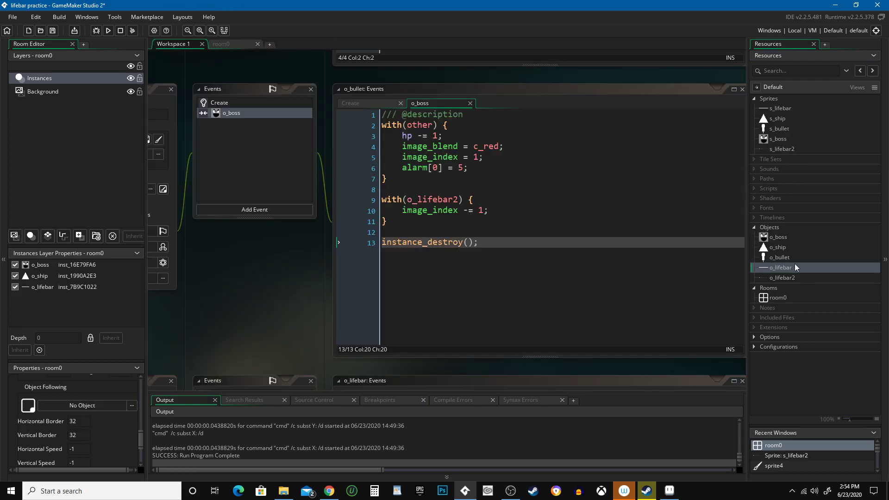
click(787, 239)
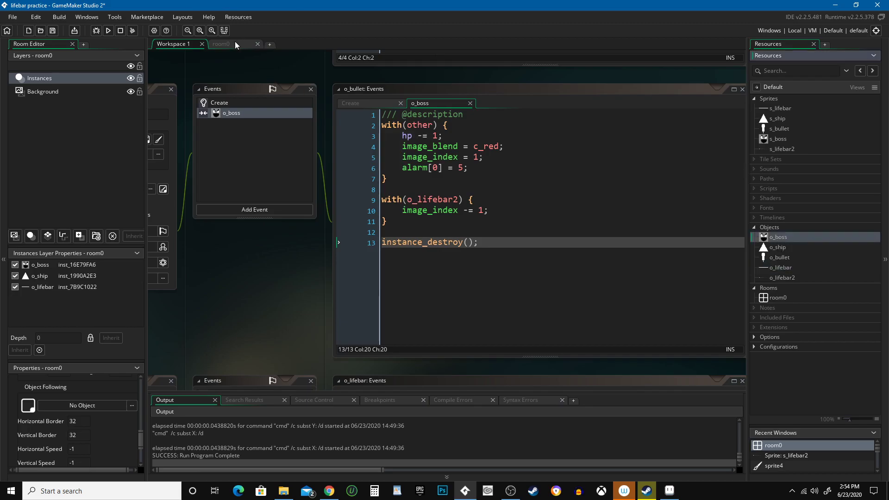
click(222, 43)
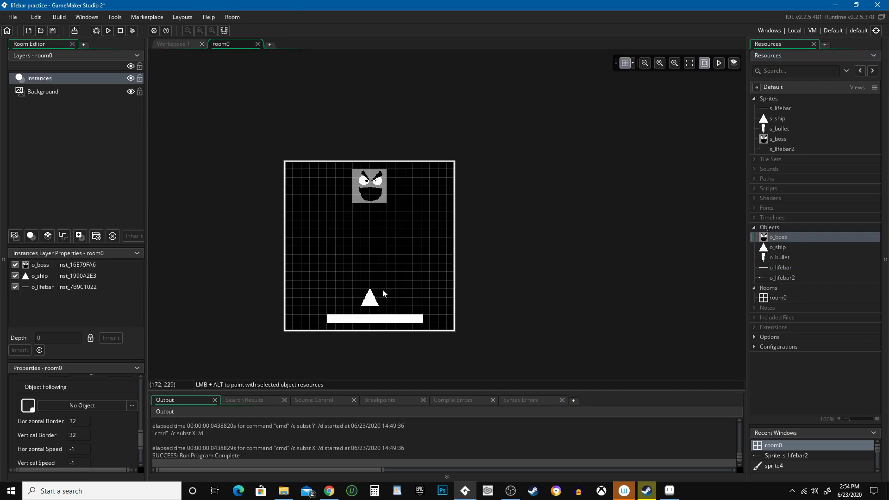
click(180, 43)
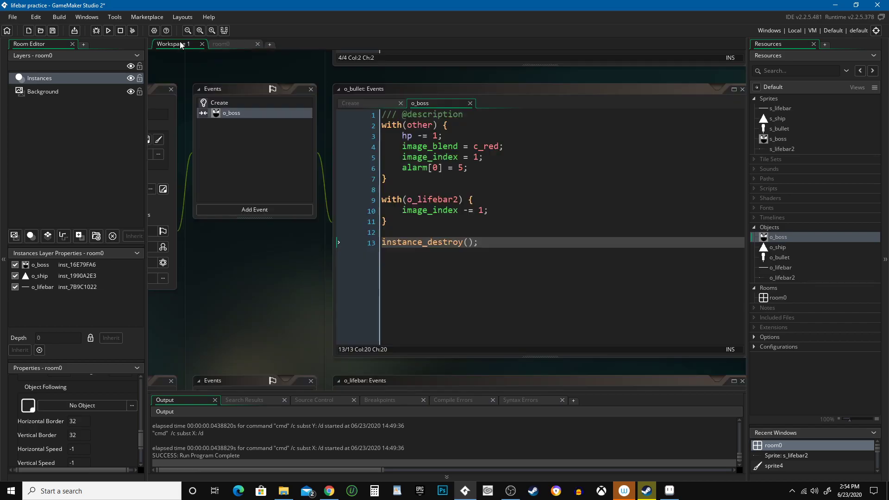
click(108, 30)
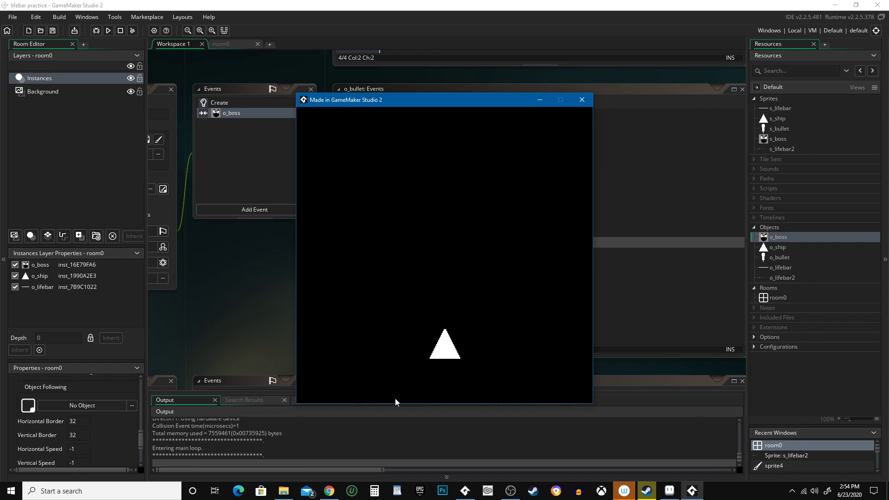
click(581, 99)
Step: Replace room0's o_lifebar instance with an o_lifebar2 dotted bar below the ship
click(233, 44)
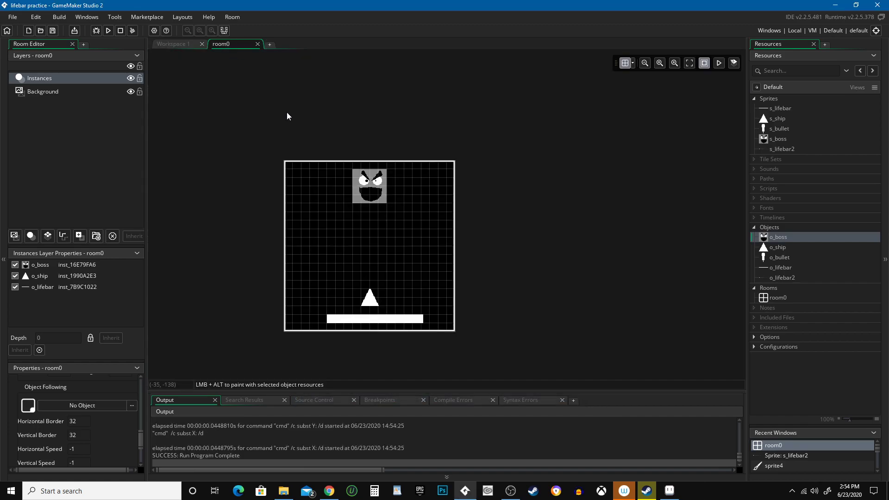
click(371, 314)
key(Delete)
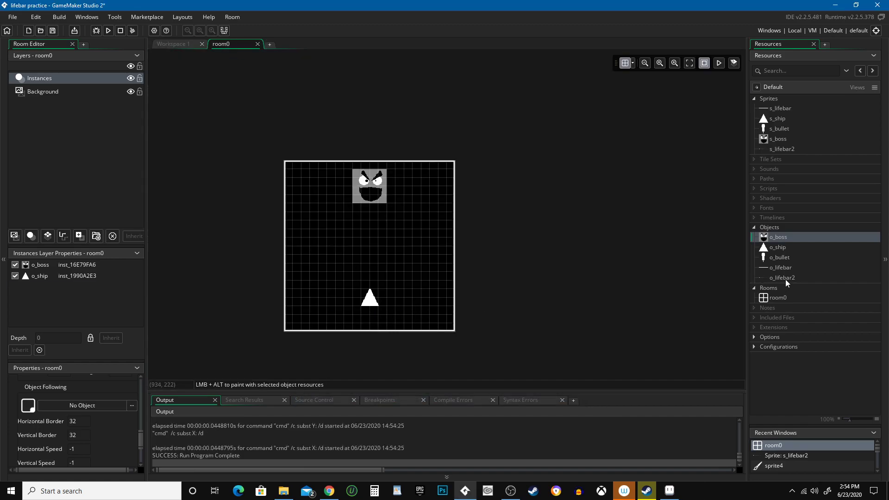
mouse_move(782, 277)
mouse_down()
mouse_move(360, 332)
mouse_move(369, 317)
mouse_up()
Step: Run the game, shoot the boss with Space until it vanishes, then close the game
click(109, 32)
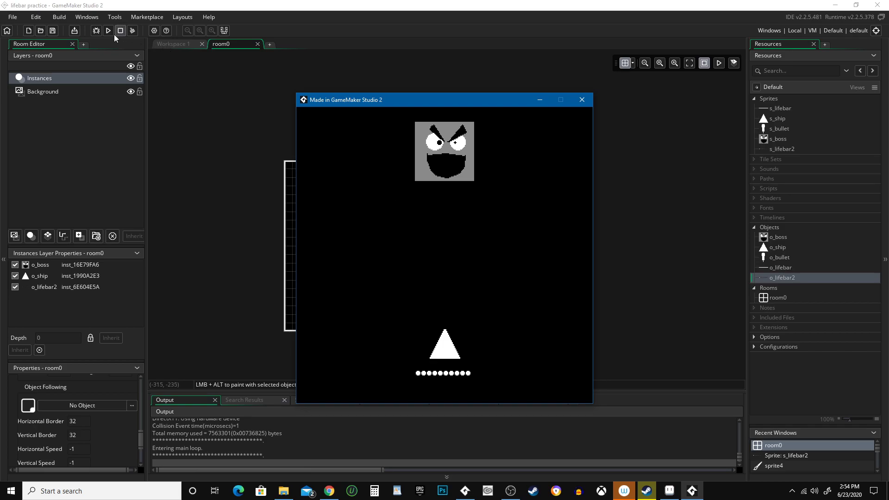
key(space)
key(space)
key(space)
key(space)
key(space)
key(space)
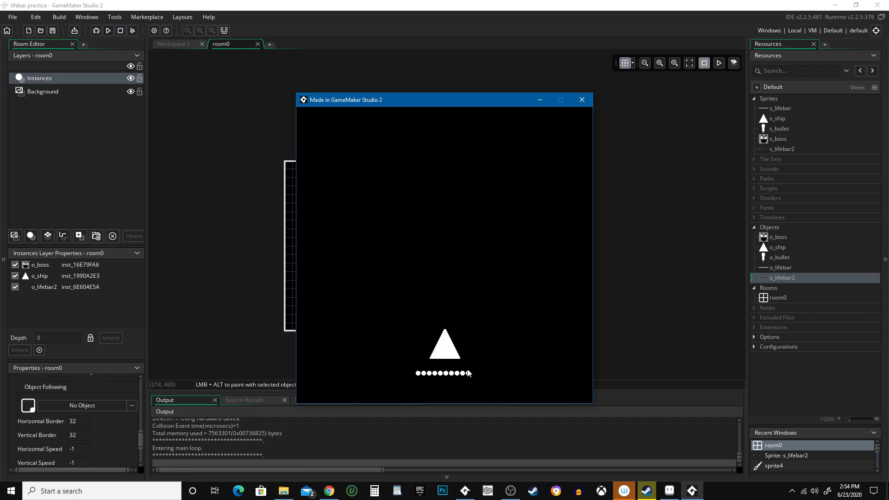
click(581, 101)
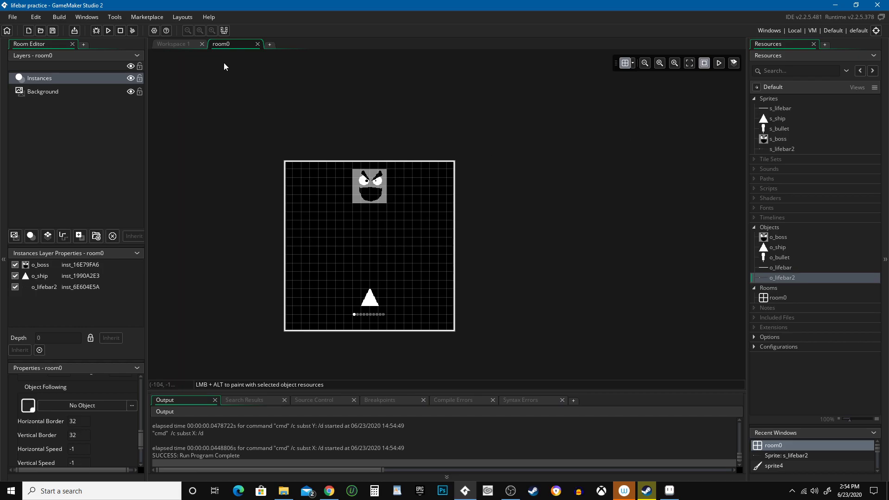
Step: Open o_boss's Create code and review its maxhp = 10 and hp lines
click(183, 43)
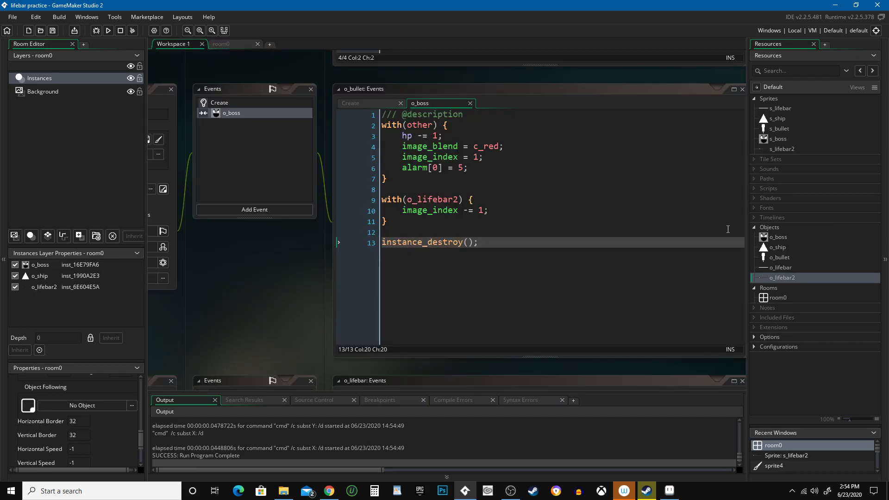
double_click(778, 237)
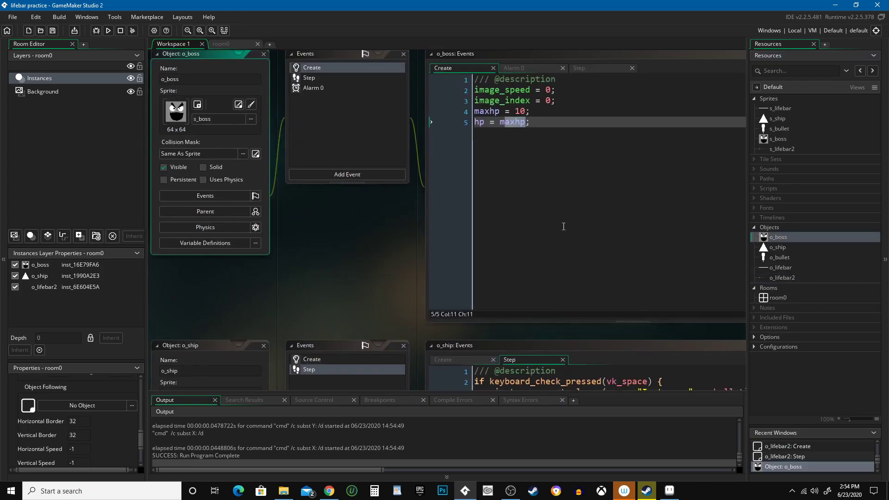
click(511, 197)
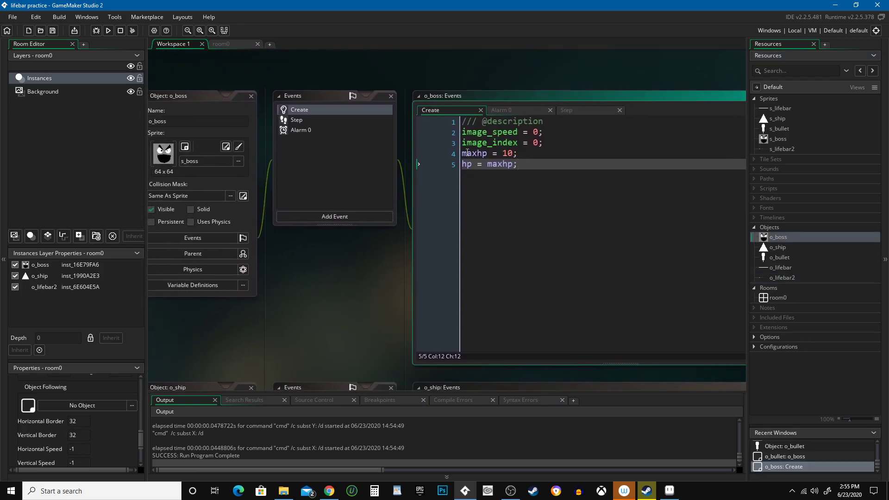
drag(462, 154, 516, 153)
double_click(473, 166)
key(End)
Step: Open o_bullet's boss-collision code and review the hp -= 1, image_index and alarm[0] lines
double_click(781, 259)
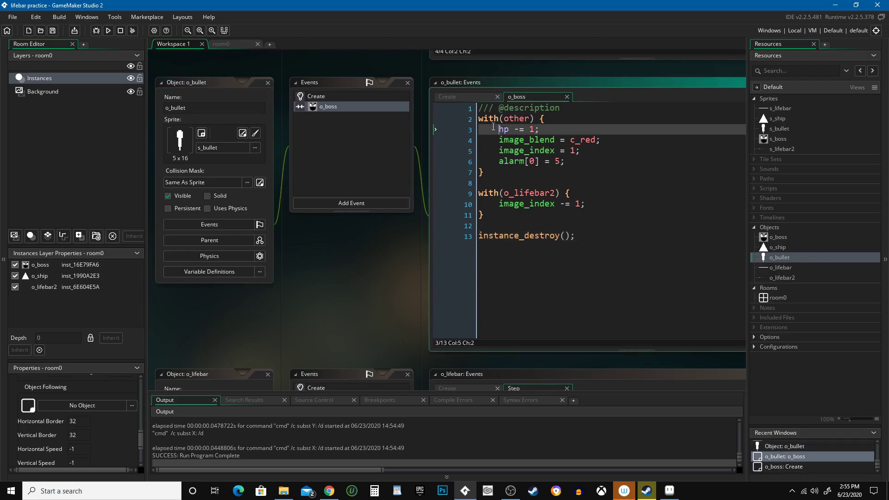
drag(498, 129, 592, 139)
drag(512, 150, 576, 150)
drag(497, 161, 569, 161)
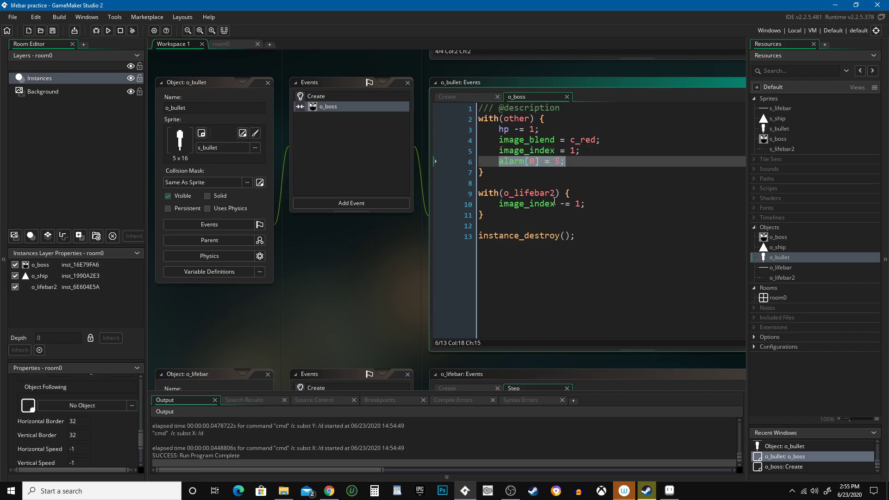
Step: Comment out the o_lifebar2 block on lines 9–11, then uncomment it again
drag(576, 215, 472, 189)
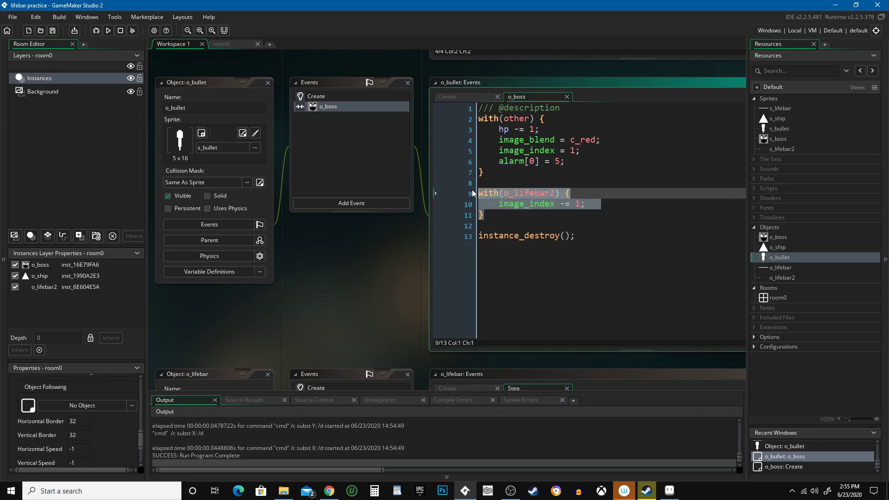
right_click(526, 198)
click(559, 268)
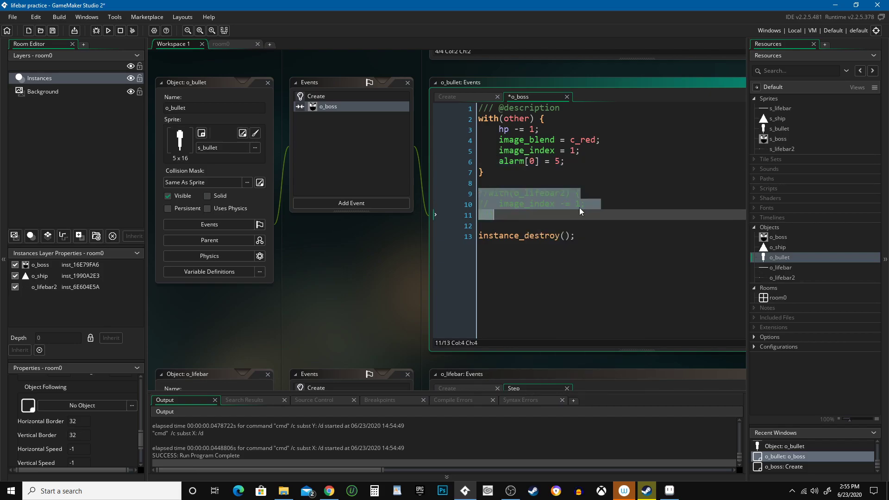
drag(532, 222, 465, 194)
right_click(512, 197)
click(542, 260)
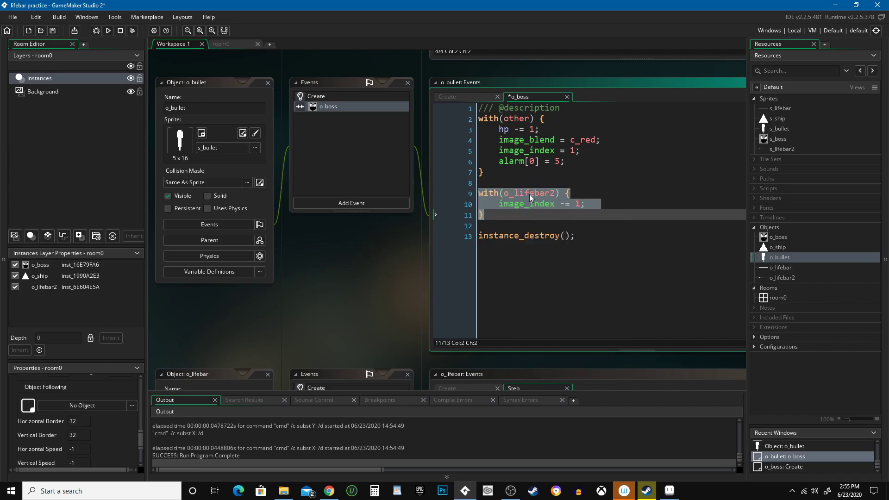
Step: Add an if instance_exists(o_lifebar2) check with braces around the with block
click(485, 188)
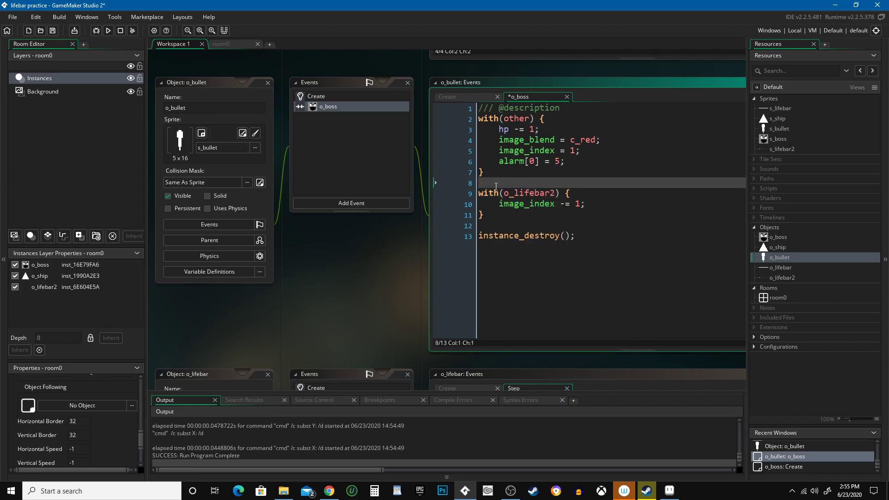
key(Return)
text(if life_)
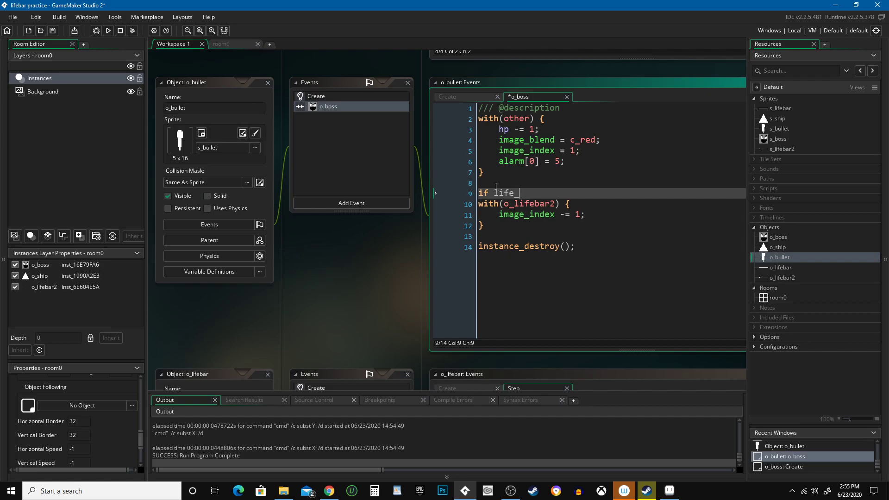
key(BackSpace)
key(BackSpace)
key(BackSpace)
key(BackSpace)
key(BackSpace)
text(instance_exists(o_lifebar2) {)
key(Down)
key(Down)
key(Down)
key(Return)
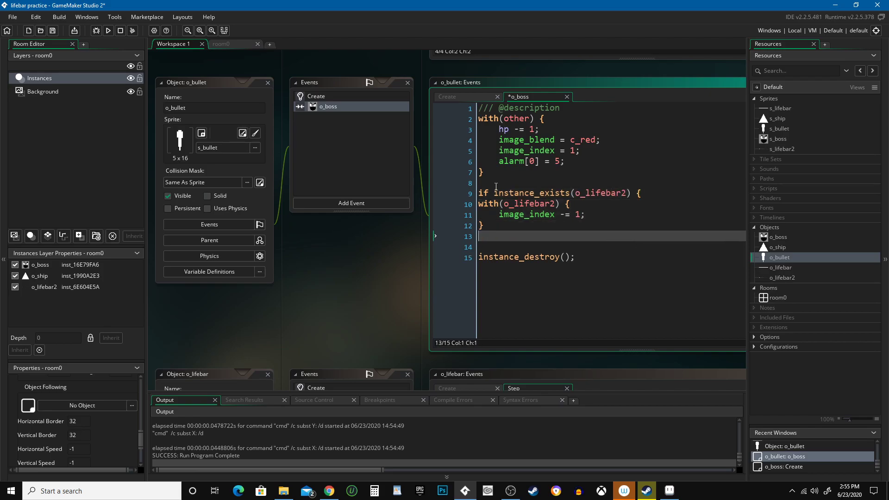
text(})
Step: Indent the with block on lines 10–12 inside the new if
drag(503, 220, 459, 201)
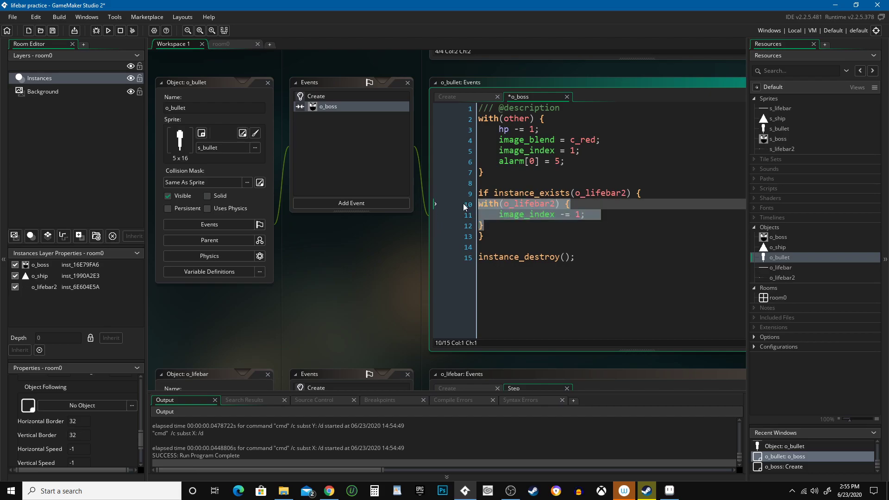
key(Tab)
click(549, 236)
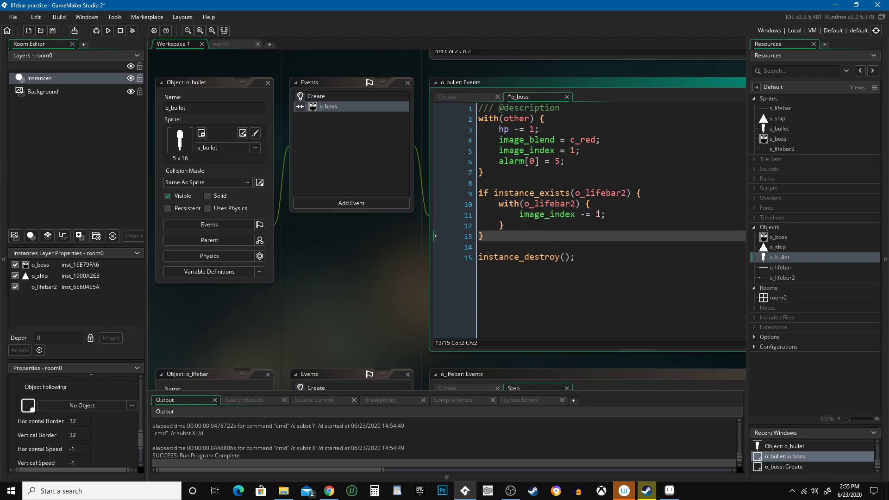
Step: In o_lifebar2's Step event, write an image_index check wrapping instance_destroy()
double_click(789, 276)
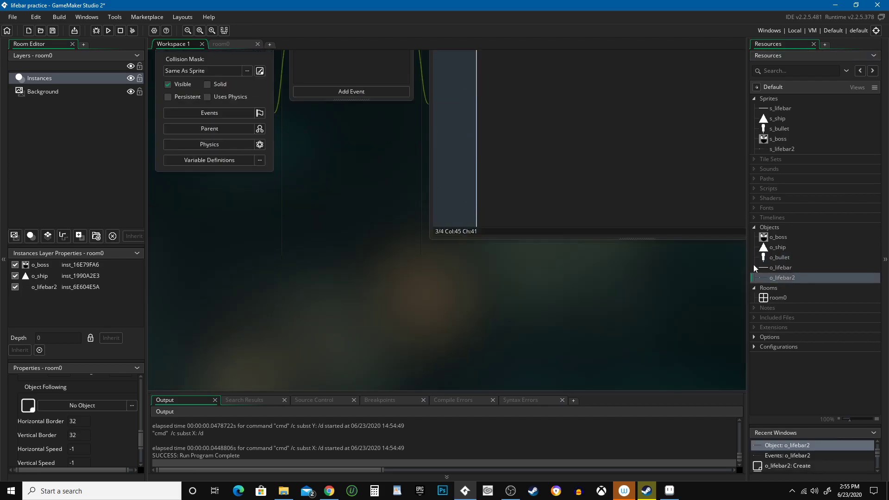
click(562, 127)
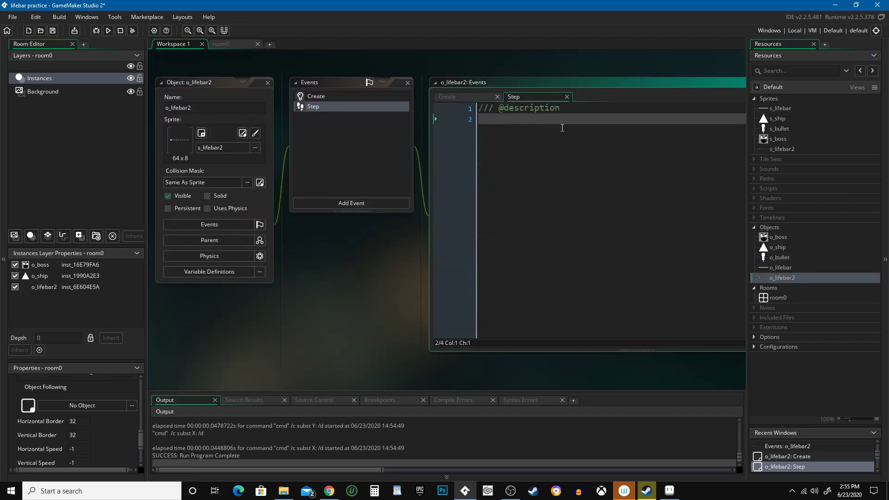
text(if imag)
key(BackSpace)
key(BackSpace)
key(BackSpace)
text(mage_index )
text(<= 0 {)
key(Return)
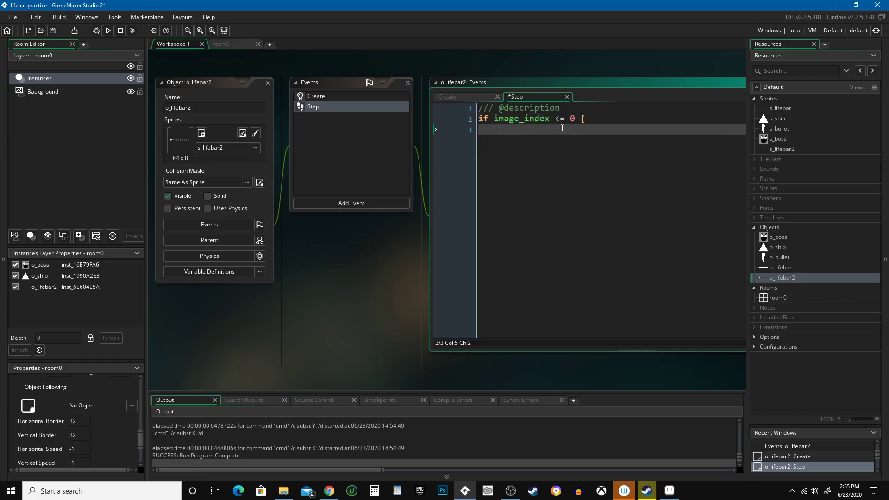
key(Return)
text(})
key(Up)
Step: Fix the comparison to image_index < 0 and indent the block body
key(Up)
key(End)
key(Left)
key(Left)
key(Left)
key(BackSpace)
key(Down)
text(instance_destroy();)
Step: Open o_lifebar's Step code and the s_lifebar sprite to check its 180×16 size and 0,0 origin
double_click(784, 269)
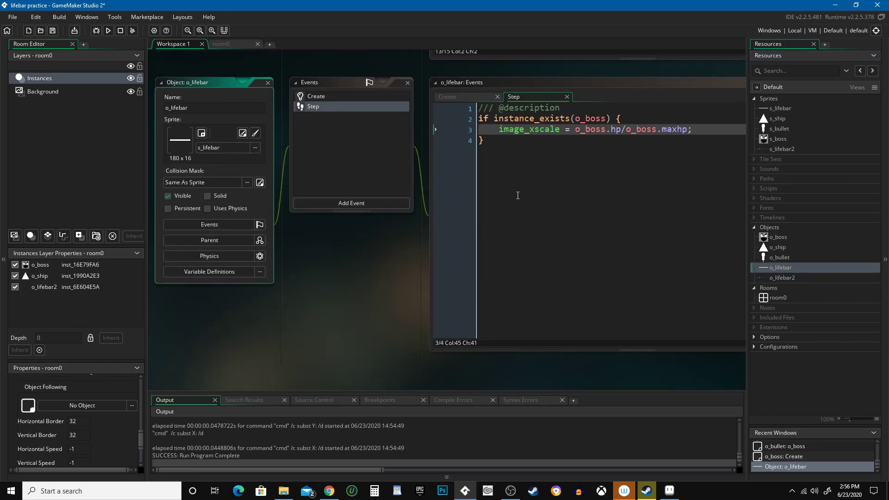
double_click(780, 109)
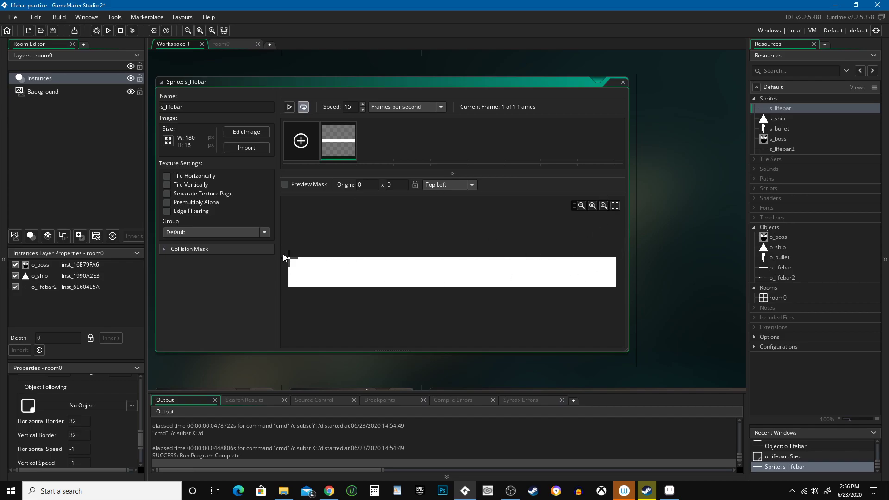
Step: Close the sprite editor and reopen o_lifebar on its Create event
click(623, 83)
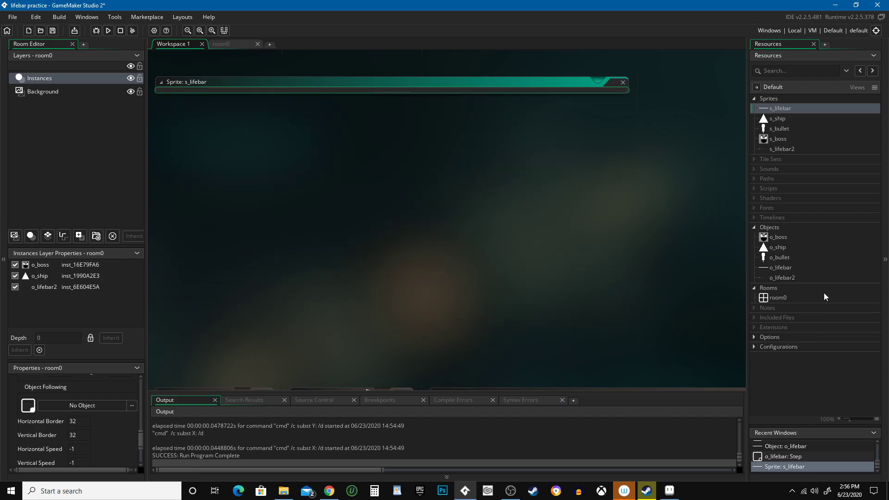
double_click(781, 267)
click(596, 200)
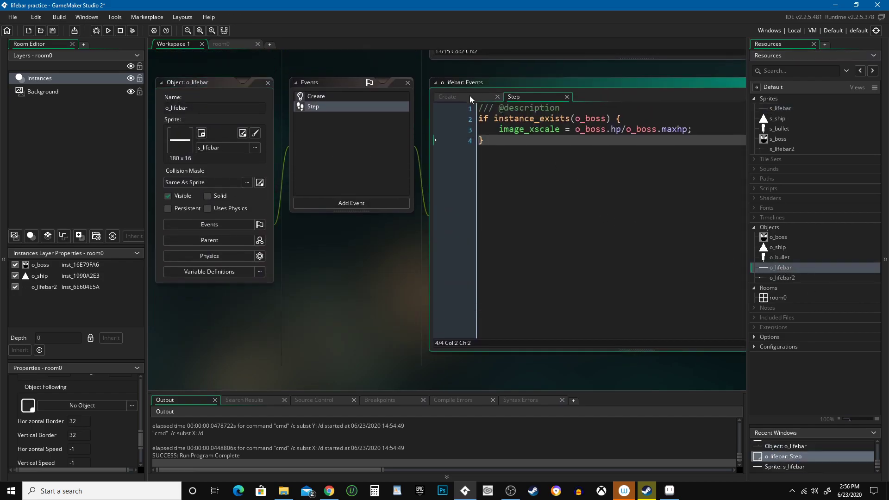
click(469, 95)
Step: Review the instance_exists(o_boss) condition and the scaling line below it
drag(478, 119, 619, 117)
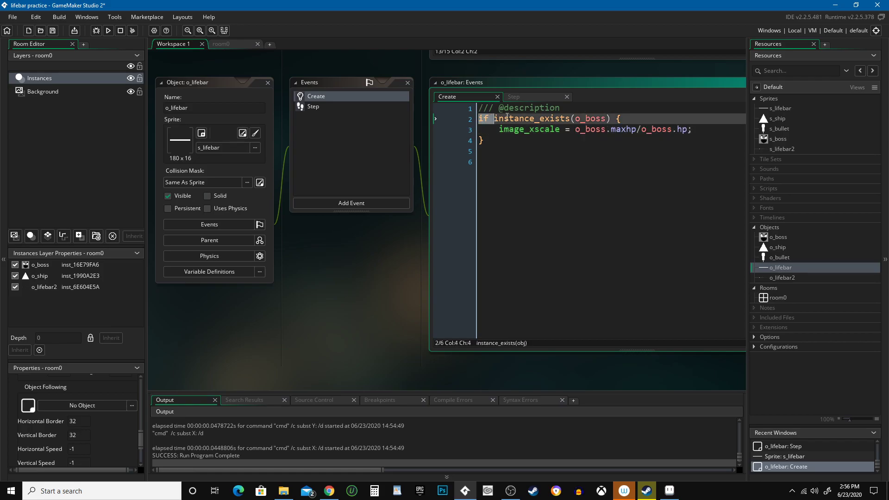
click(626, 118)
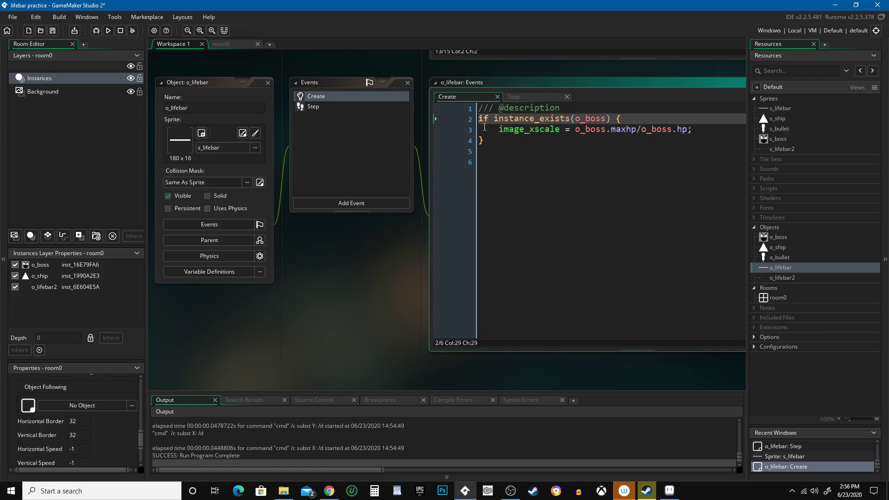
click(595, 119)
key(Down)
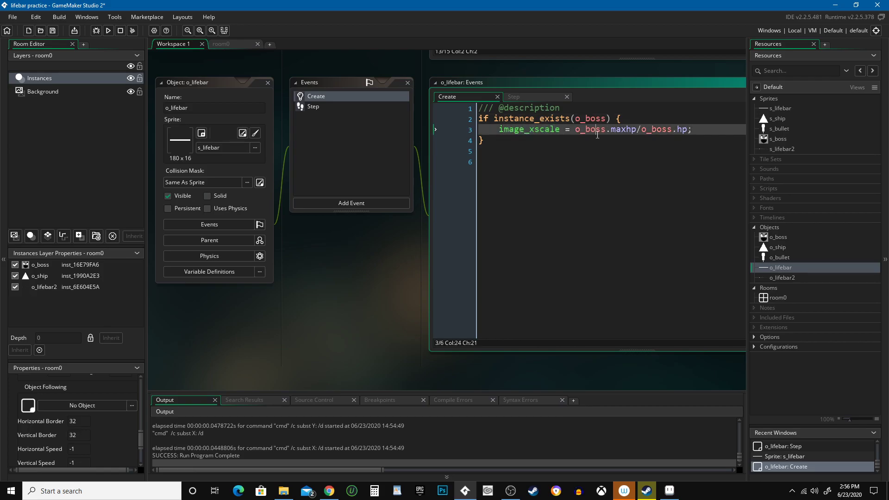
click(685, 129)
Step: Highlight the o_boss.maxhp/o_boss.hp image_xscale ratio, then return to the Step code
drag(575, 130, 687, 131)
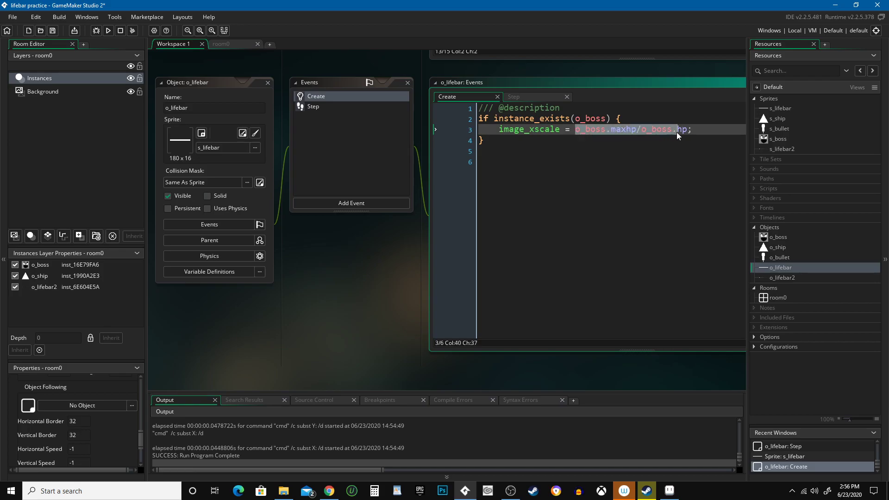
click(582, 134)
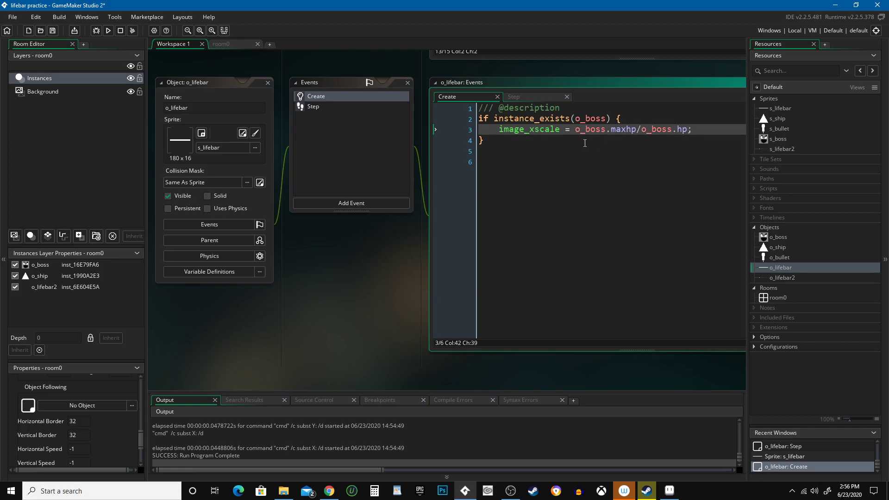
drag(575, 130, 677, 130)
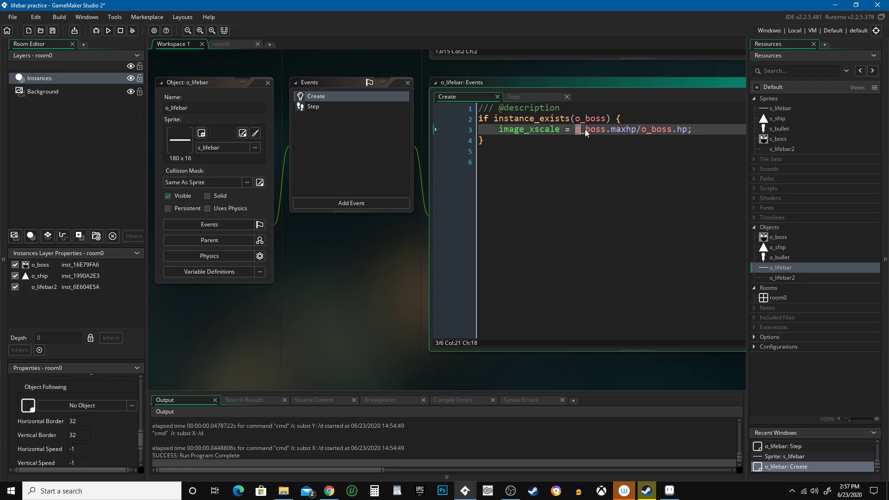
click(677, 129)
click(534, 97)
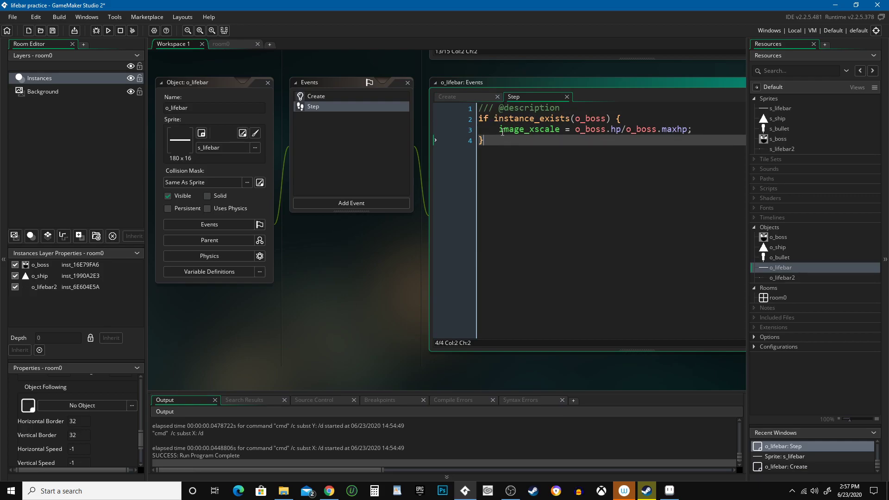
drag(502, 132, 685, 133)
click(582, 131)
click(708, 131)
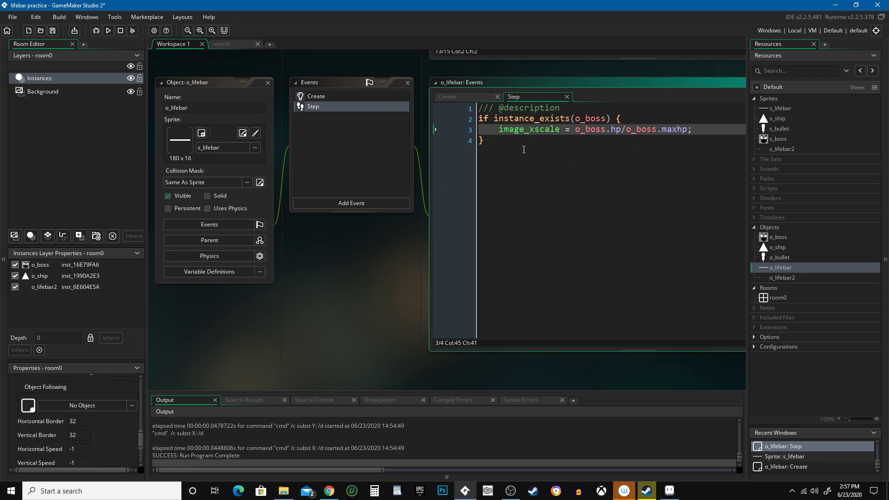
Step: Put an o_lifebar back in room0 in place of o_lifebar2 and test-run the game
click(246, 44)
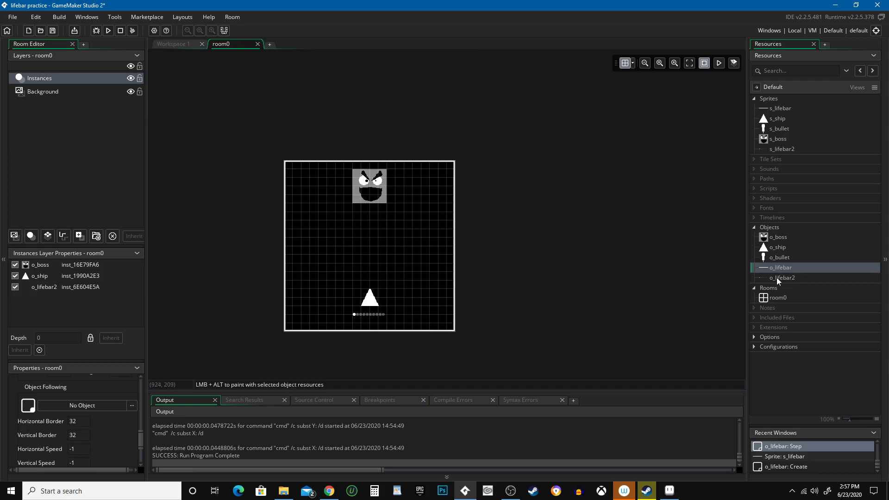
click(375, 316)
key(Delete)
drag(777, 266, 336, 319)
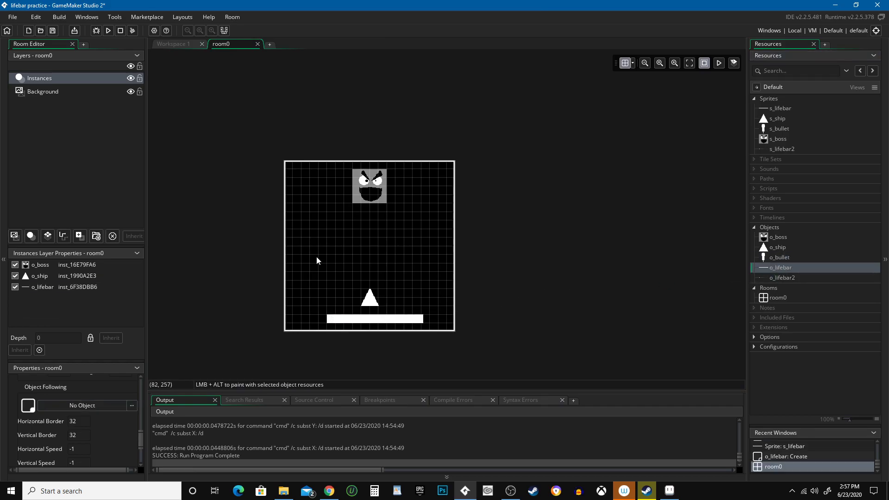
click(108, 30)
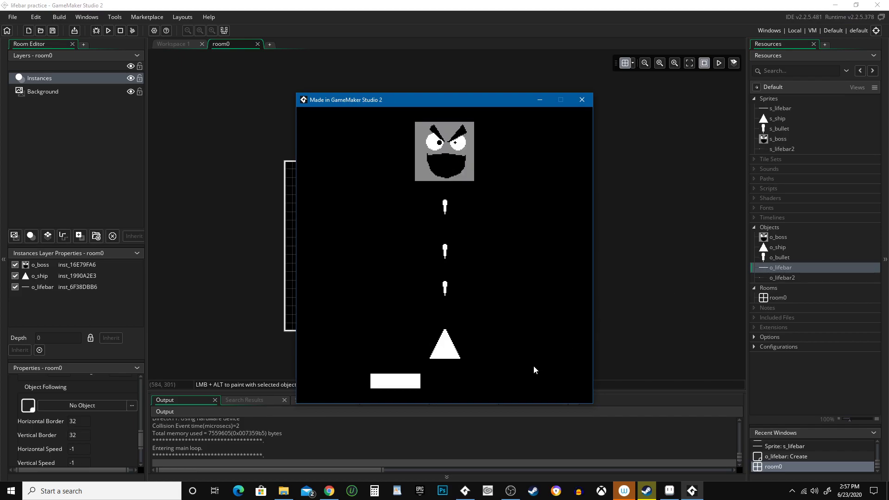
click(579, 104)
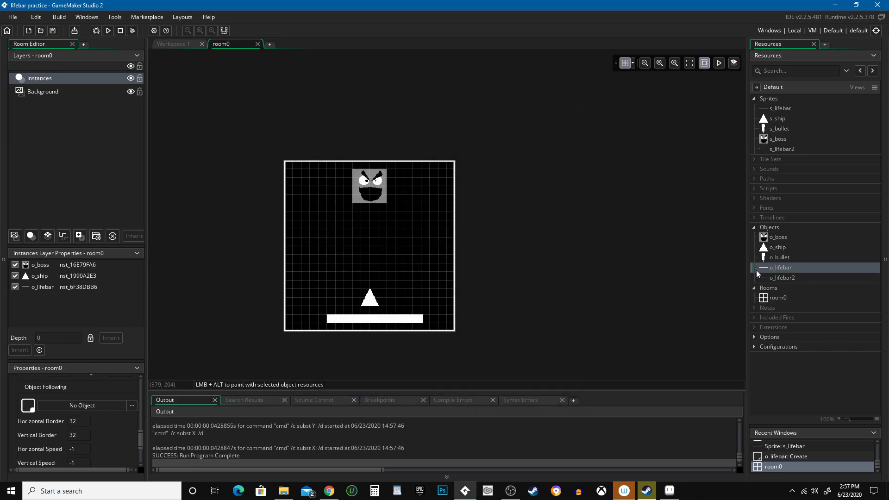
Step: Check o_lifebar2's Create code and open the ten-frame s_lifebar2 sprite
double_click(778, 278)
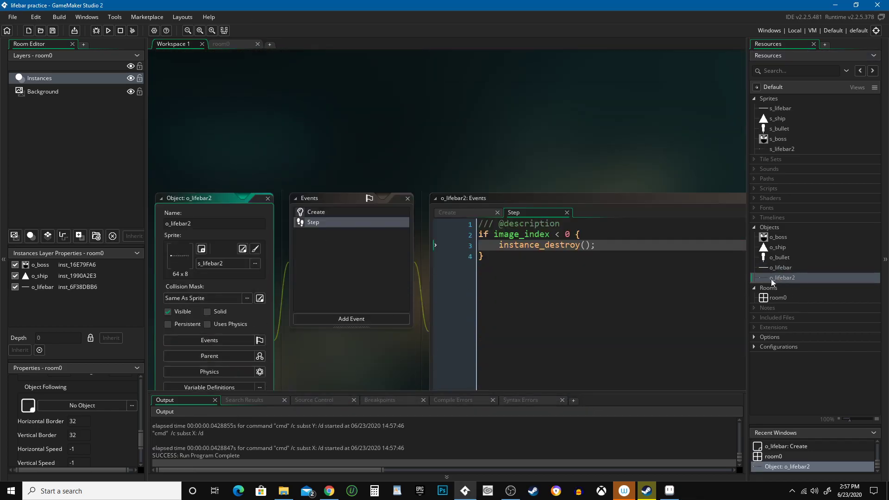
click(445, 96)
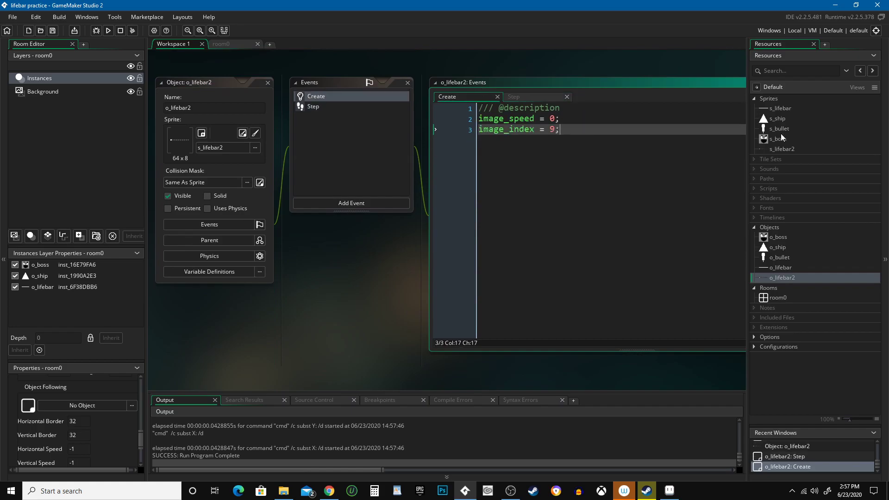
double_click(782, 148)
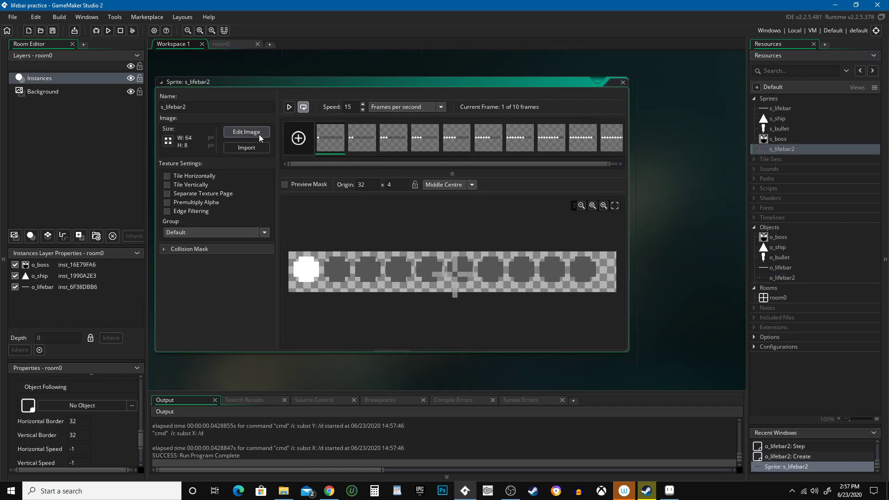
Step: Open s_lifebar2 for pixel editing and step through its one-to-ten dot frames
click(246, 132)
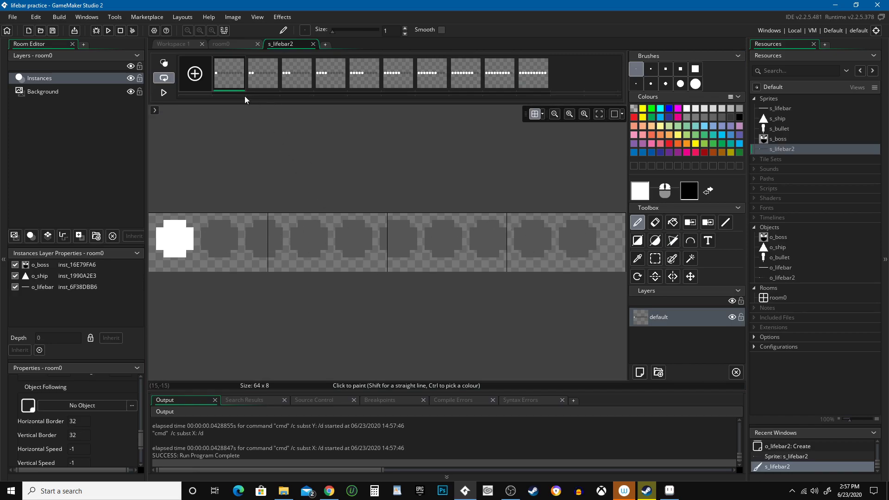
click(261, 75)
click(297, 71)
click(331, 71)
click(364, 71)
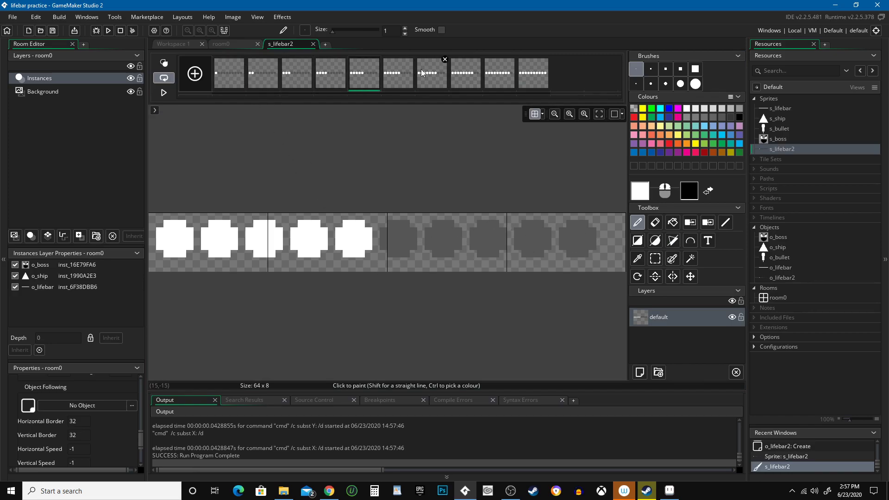
click(398, 71)
click(431, 71)
click(465, 72)
click(500, 71)
click(533, 71)
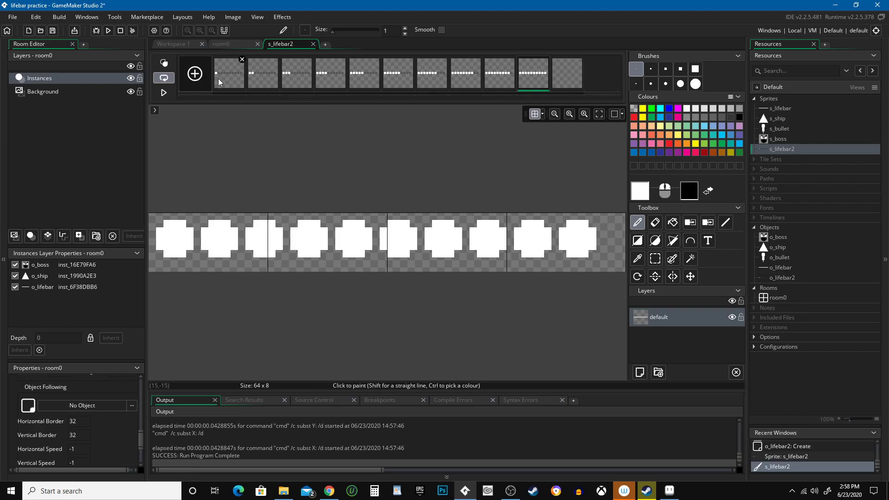
Step: Move the empty extra frame to the front, delete it, and duplicate the one-dot frame
mouse_move(566, 71)
mouse_down()
mouse_move(222, 83)
mouse_move(237, 82)
mouse_up()
click(242, 59)
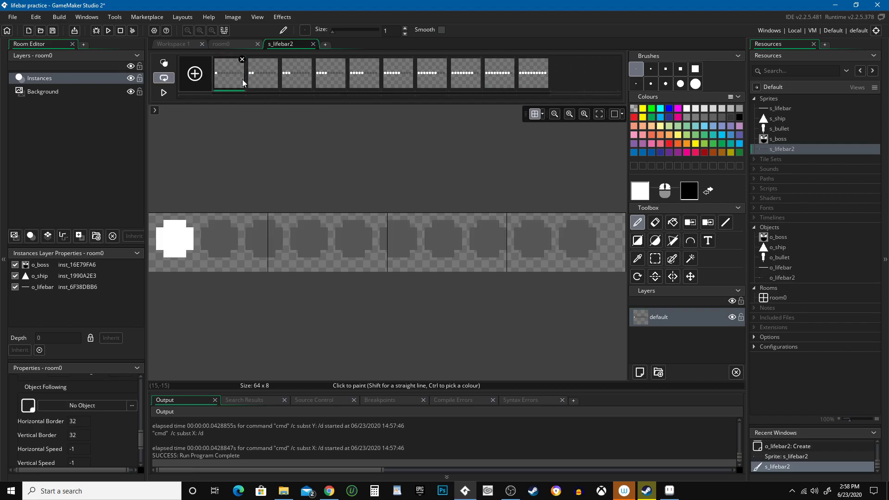
key(ctrl+c)
key(ctrl+v)
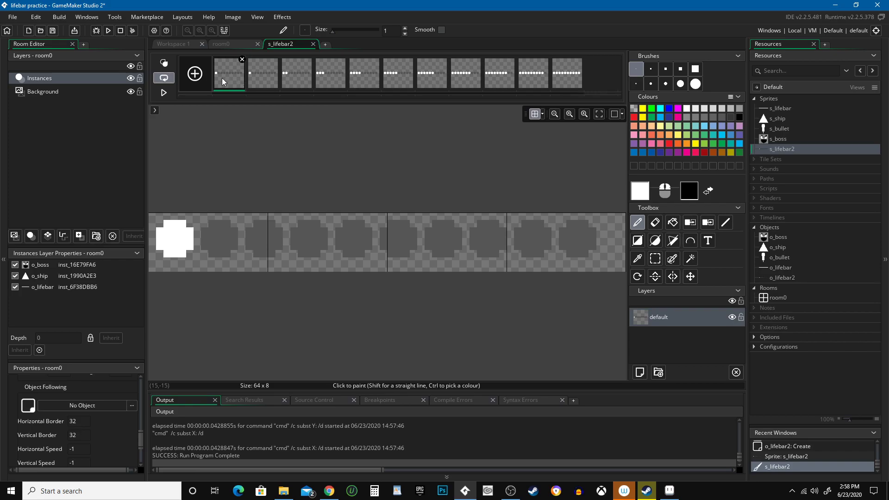
Step: Flood-fill the first frame's dot with grey so it shows no lit dots
click(672, 223)
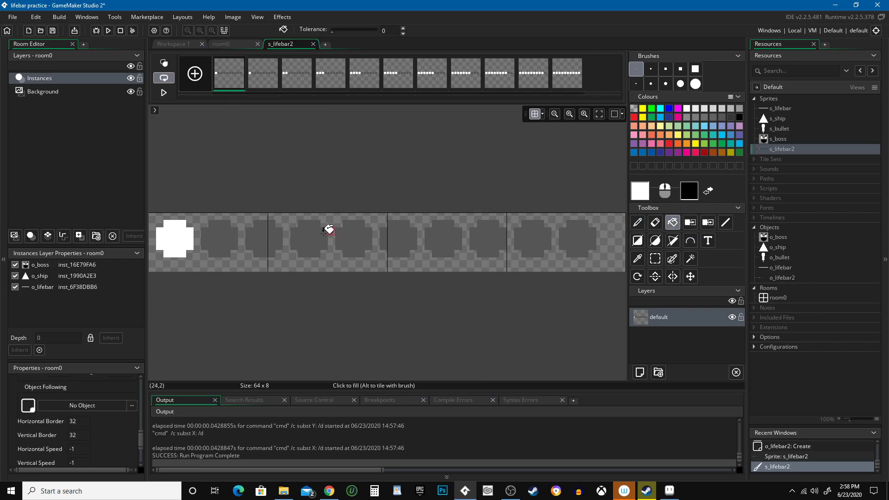
ctrl+click(226, 232)
click(184, 236)
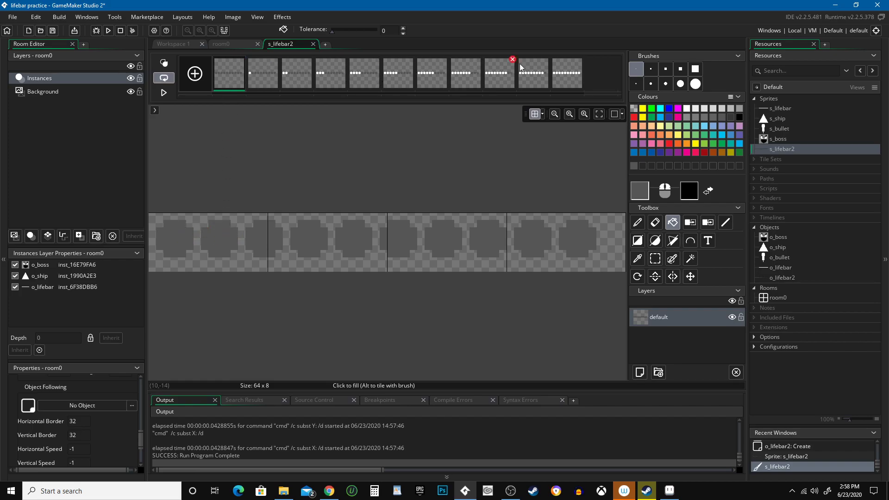
Step: Close the image editor and delete the destroy check from o_lifebar2's Step code
click(314, 43)
double_click(787, 279)
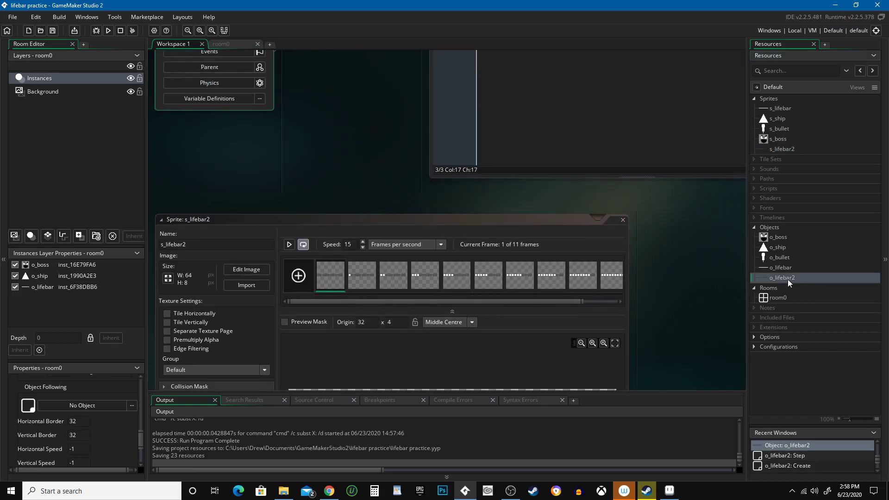
click(521, 98)
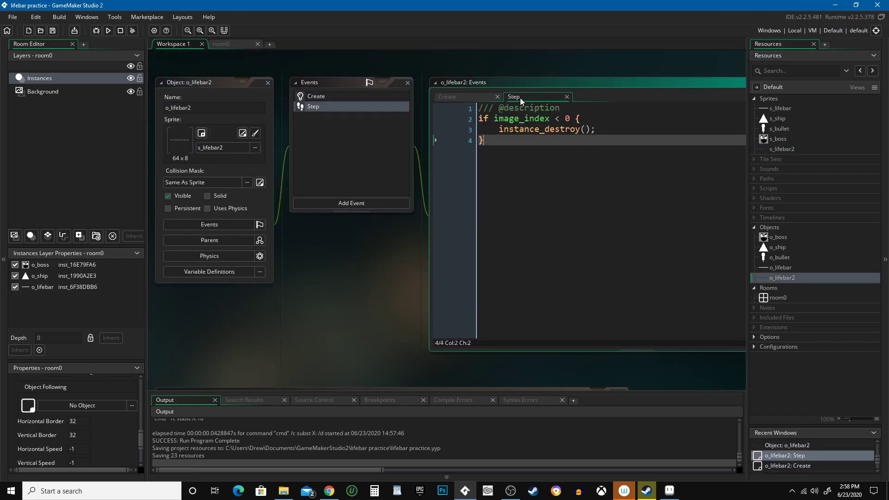
click(450, 98)
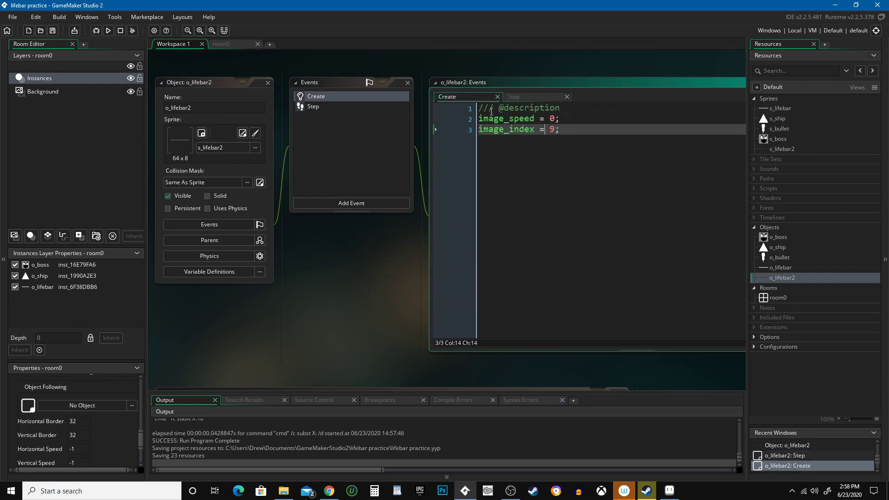
click(542, 97)
drag(514, 148, 474, 118)
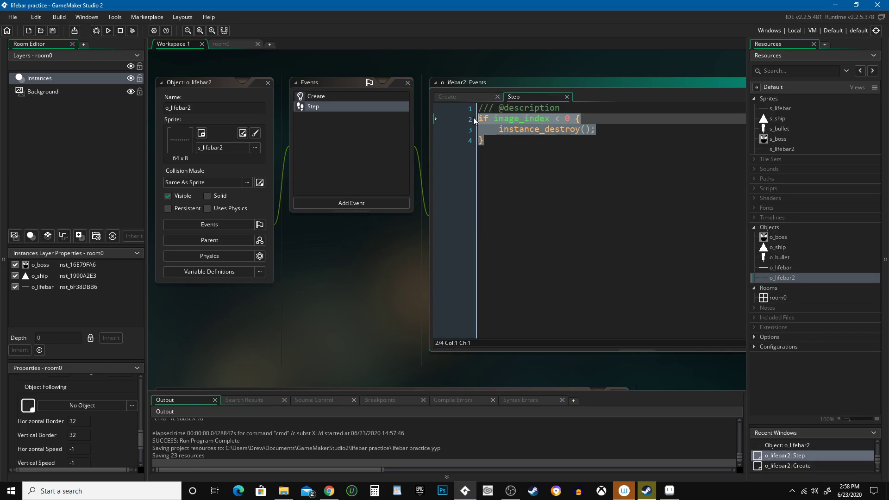
key(Delete)
Step: Glance at o_boss's Alarm 0 and Step code, then cut the o_lifebar2 block from o_bullet
double_click(778, 238)
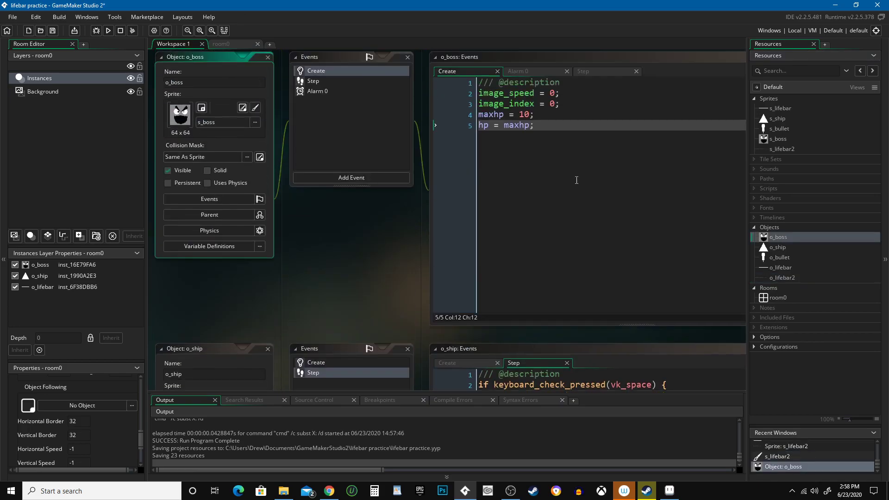
click(554, 98)
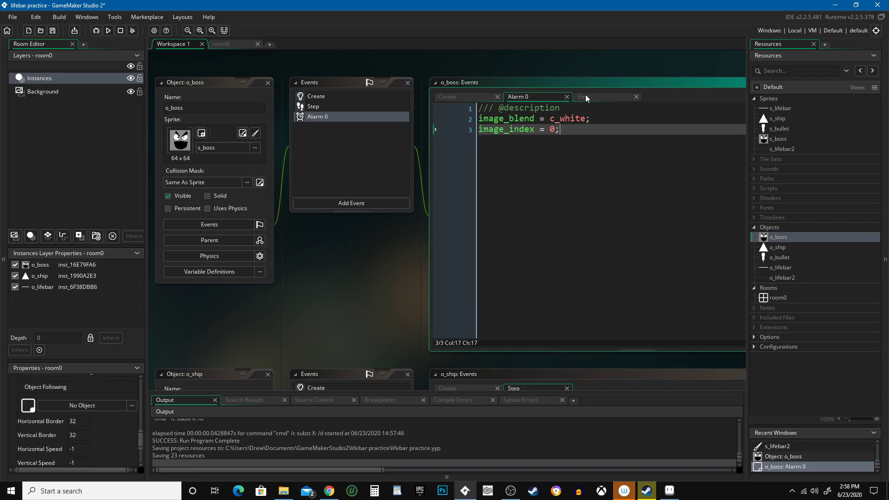
click(586, 96)
double_click(781, 257)
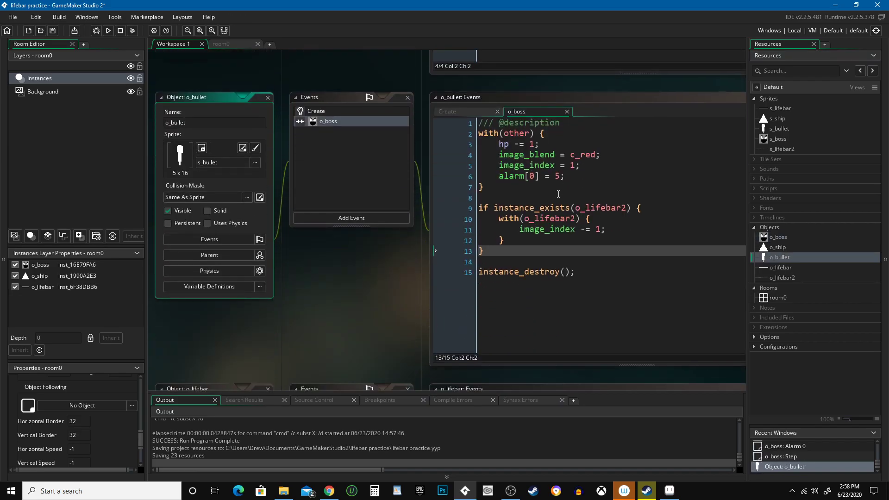
drag(485, 236, 445, 189)
key(ctrl+x)
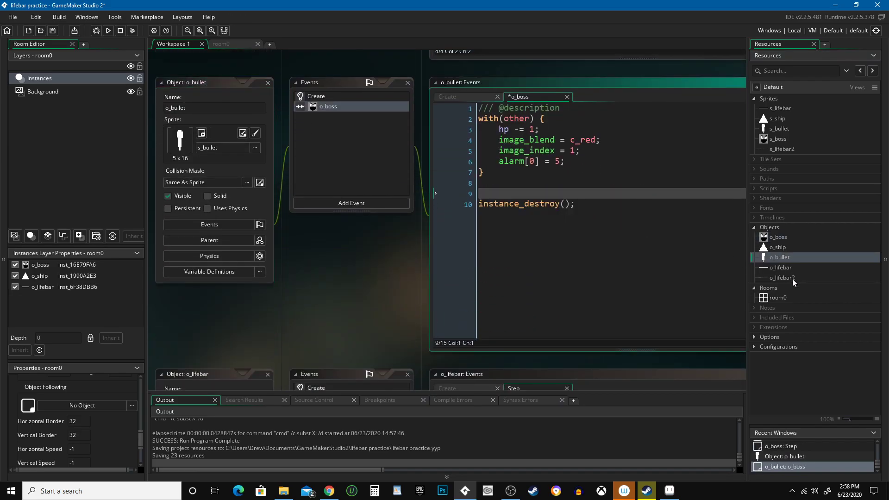
Step: Write o_lifebar2's Step code: if instance_exists(o_boss) { image_index = o_boss.hp+1; }
double_click(784, 277)
click(544, 155)
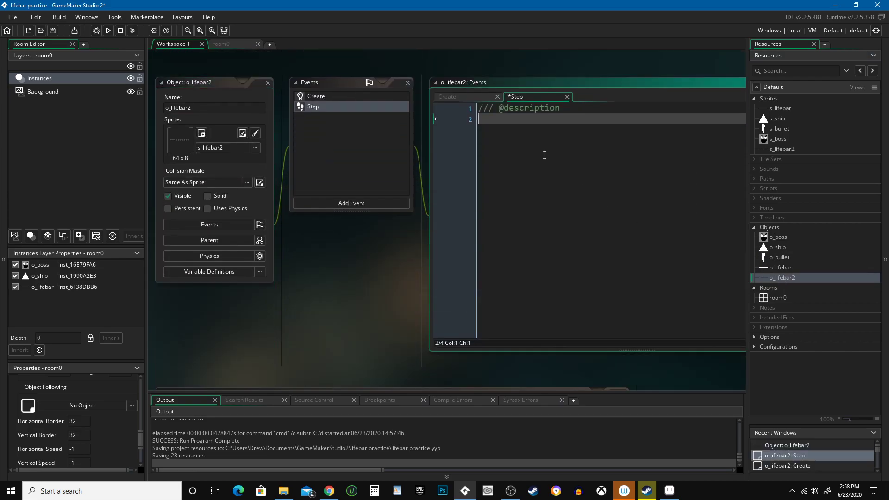
text(if instance_exisyts)
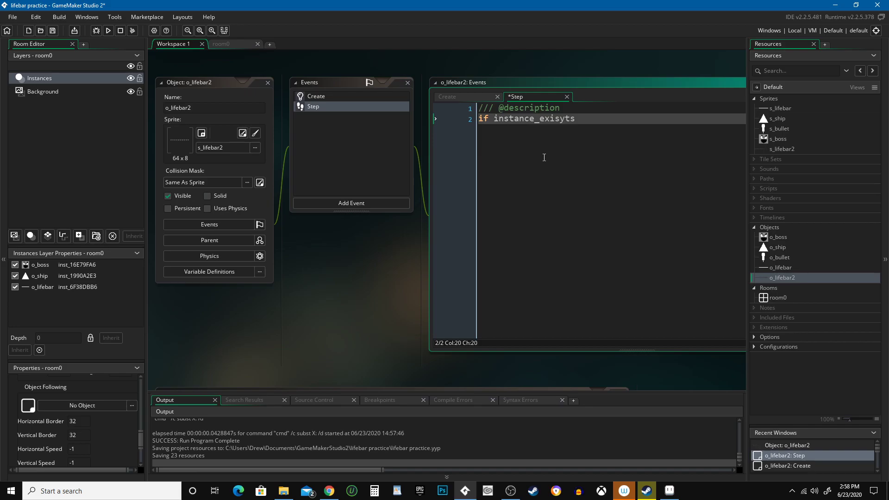
key(BackSpace)
key(BackSpace)
key(BackSpace)
text(ts(o_boss) {)
key(Return)
key(Return)
text(})
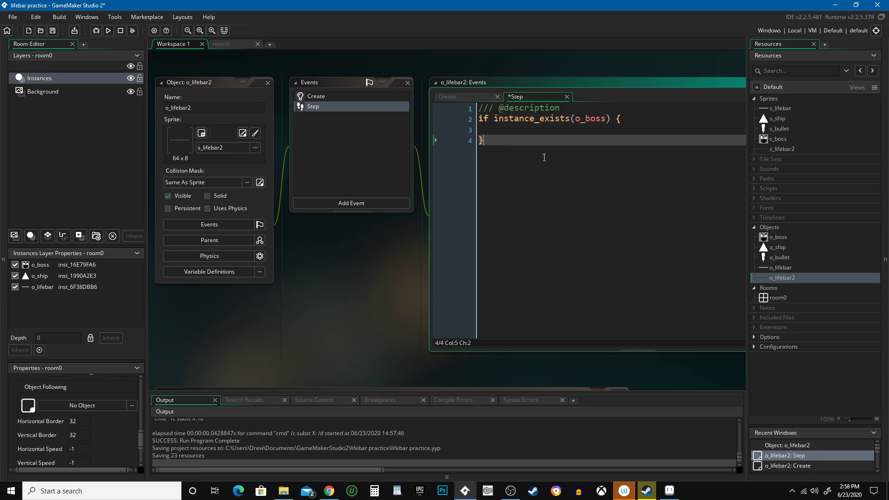
key(Up)
text(image_index = o_boss.hp)
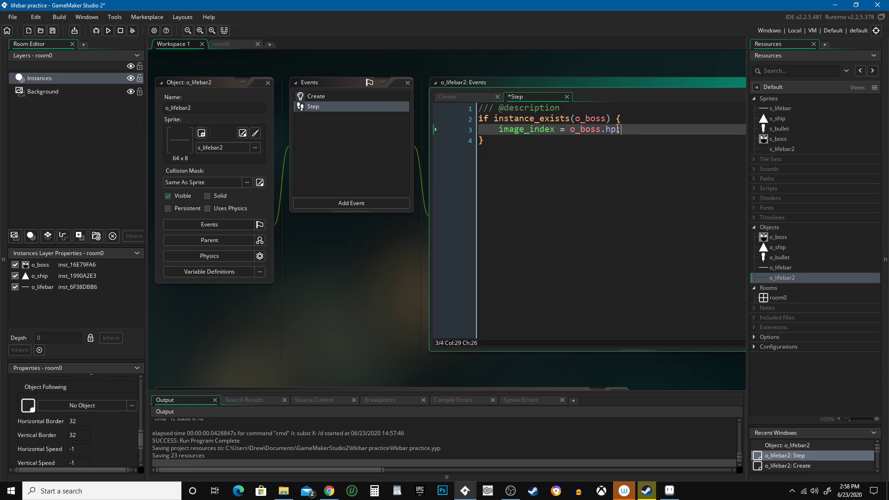
text(+1)
Step: In room0, delete the white o_lifebar instance and place o_lifebar2 just below the ship
click(221, 44)
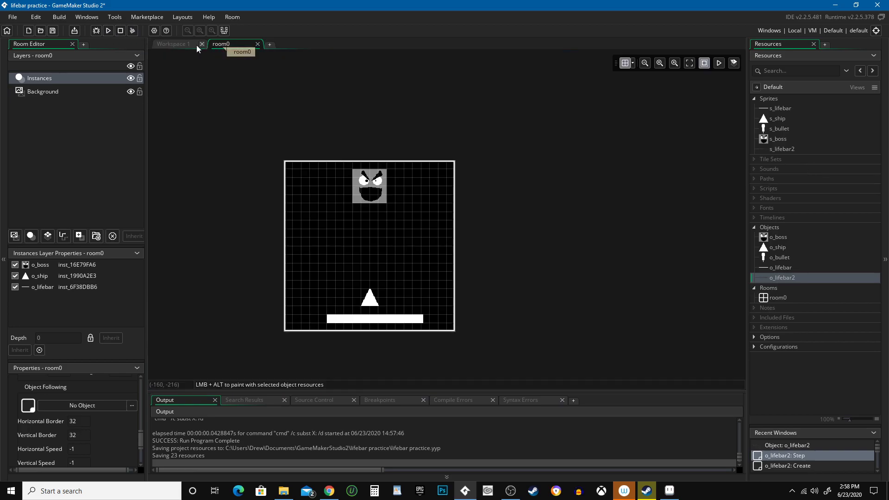
click(369, 319)
key(Delete)
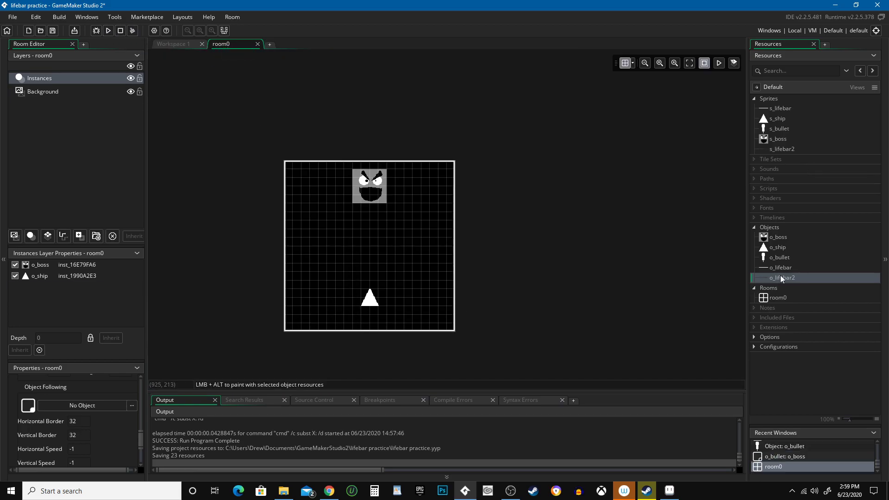
drag(780, 276, 374, 319)
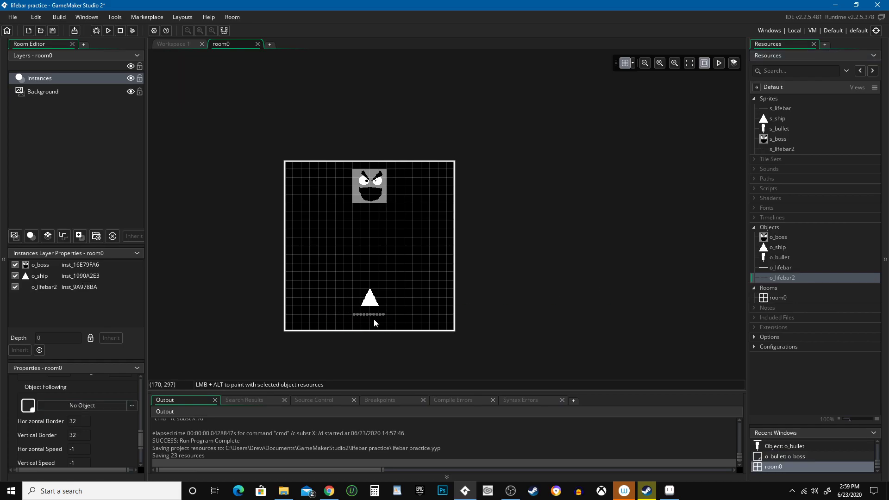
click(185, 45)
click(478, 96)
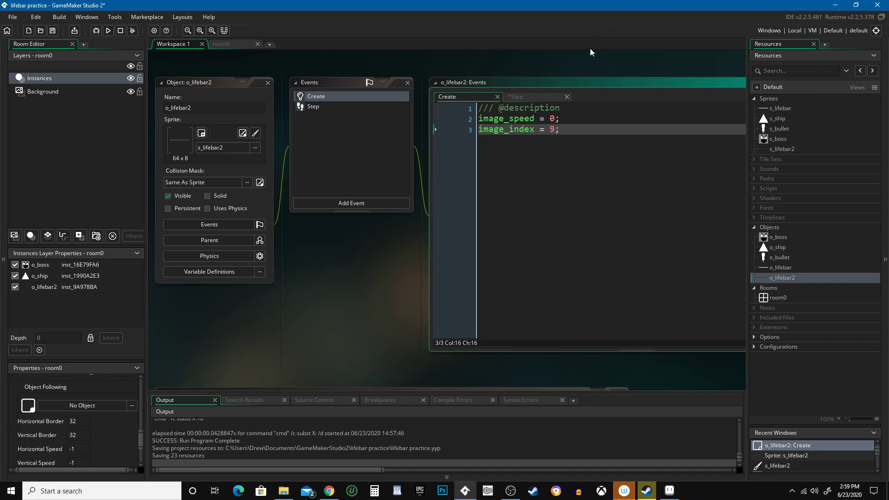
Step: Change the o_lifebar2 Step code offset on o_boss.hp from +1 to -1
drag(558, 130, 550, 131)
click(541, 98)
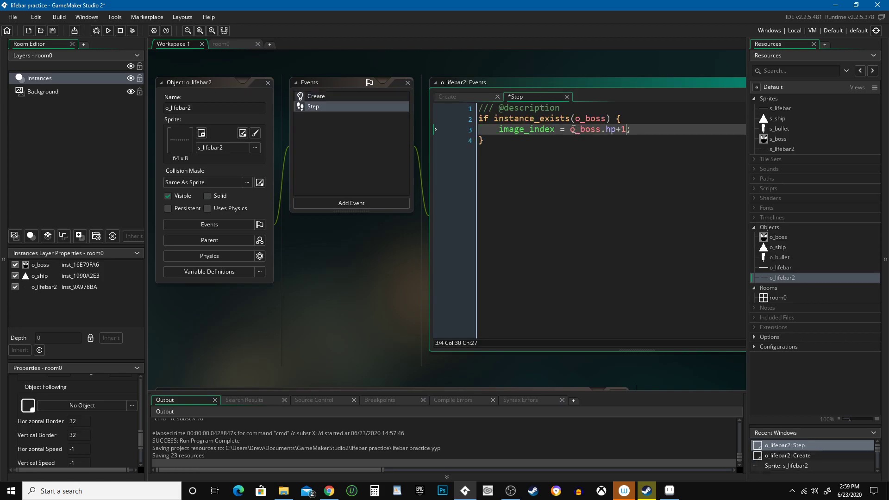
drag(627, 129, 617, 129)
key(BackSpace)
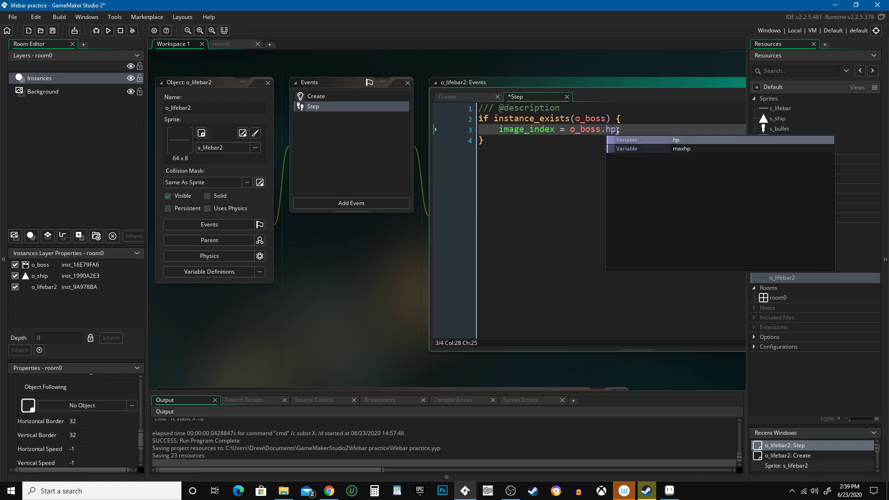
text(-2)
key(BackSpace)
text(1;)
Step: Playtest the -1 offset, then remove it so image_index equals o_boss.hp
click(108, 30)
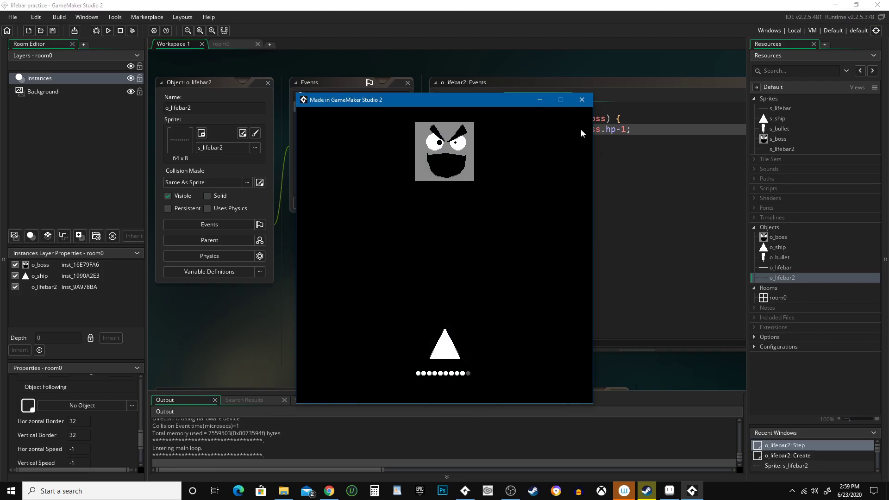
click(581, 99)
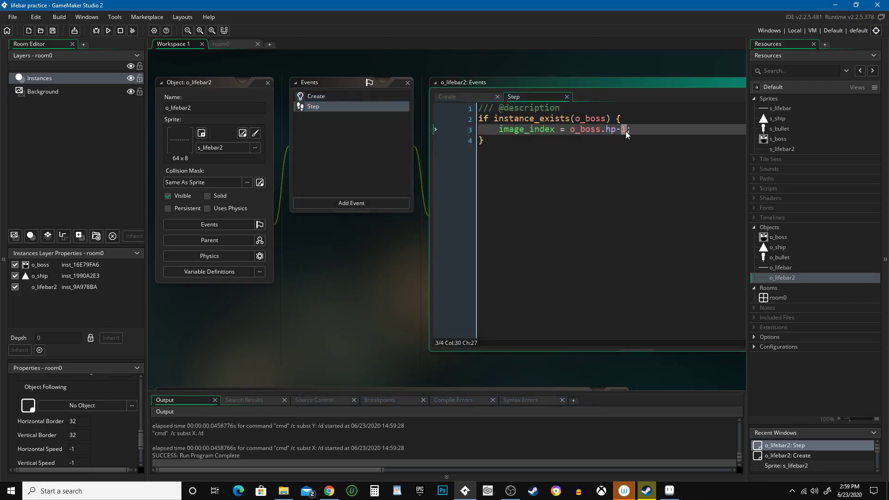
key(BackSpace)
key(BackSpace)
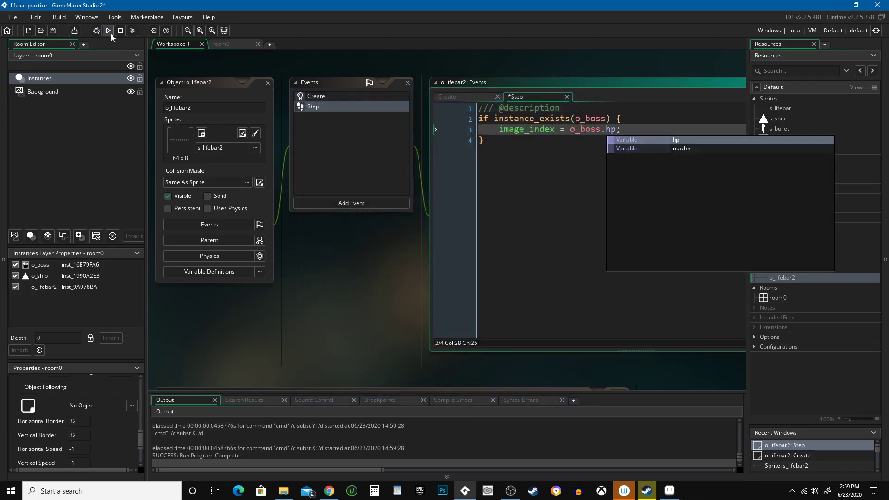
Step: Run the game again to watch the dotted bar empty as the boss is shot
click(110, 33)
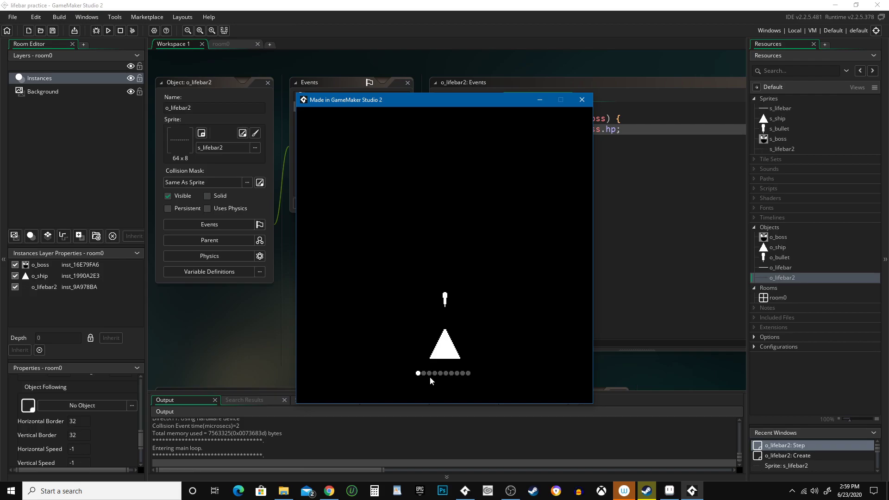
Step: Close the game and open the s_lifebar2 sprite to review its eleven dotted frames
click(582, 100)
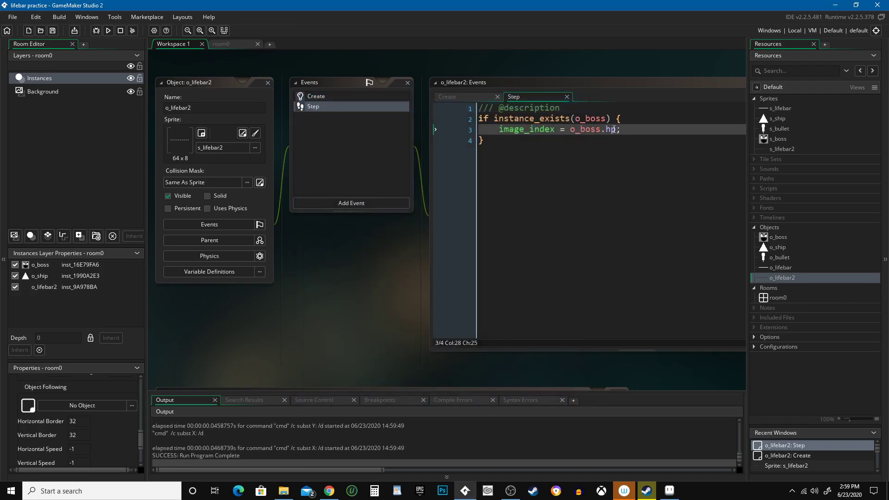
double_click(771, 147)
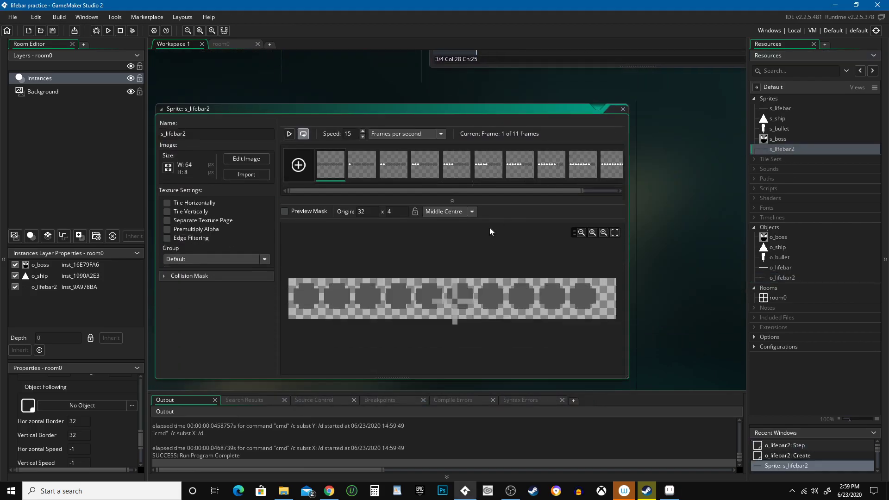
drag(357, 162, 441, 166)
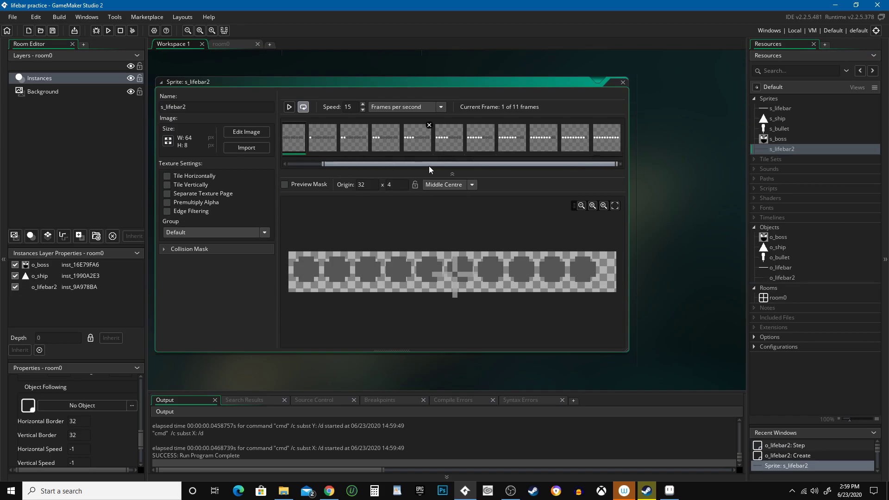
drag(521, 165, 404, 164)
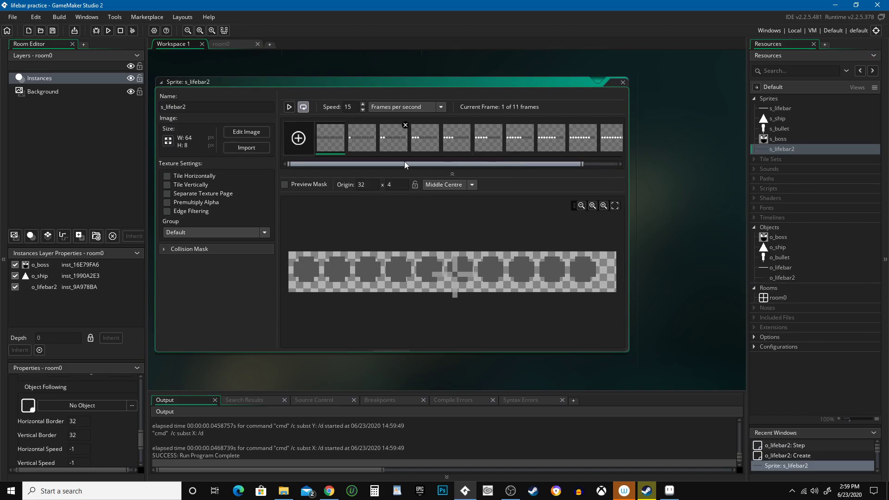
Step: Open o_boss and compare its Alarm 0 and Step code
click(622, 84)
double_click(780, 238)
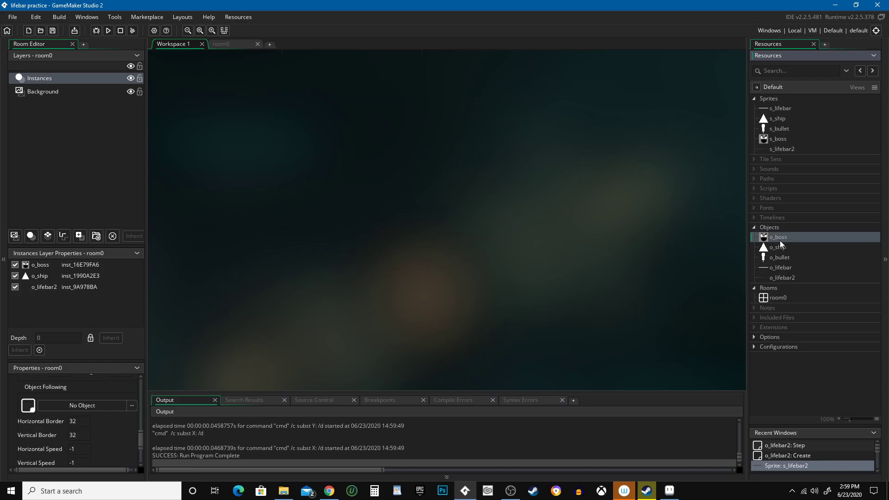
click(537, 99)
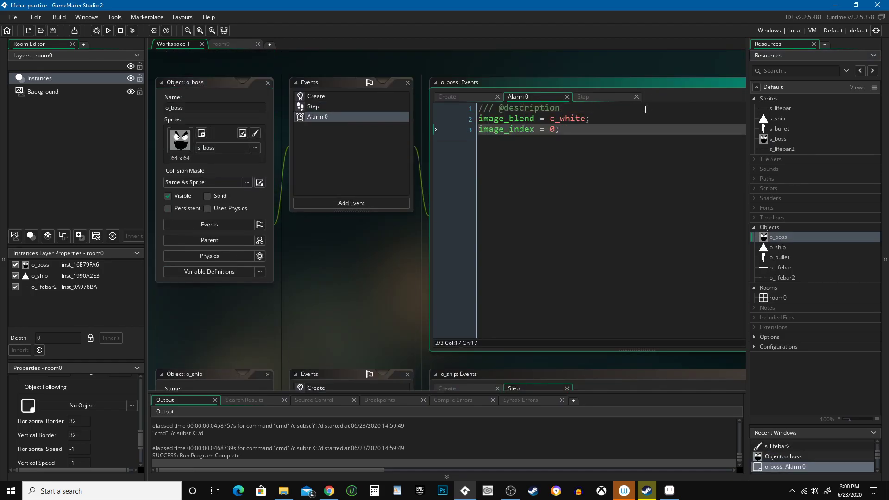
click(617, 99)
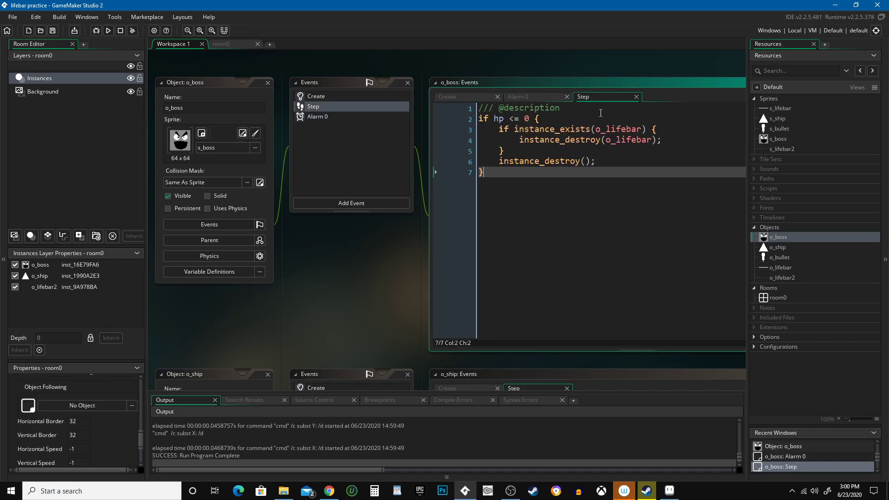
click(525, 97)
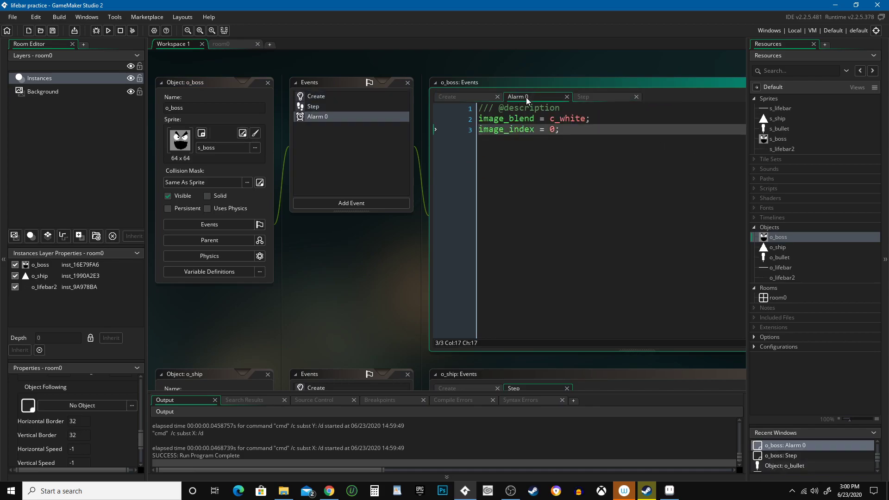
click(619, 95)
click(603, 162)
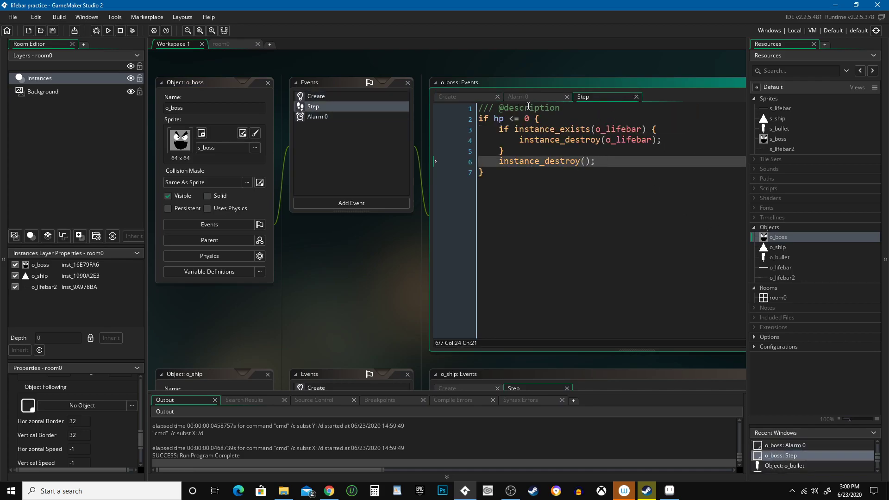
Step: Change o_lifebar to o_lifebar2 on Step lines 3 and 4, then run the game
click(662, 148)
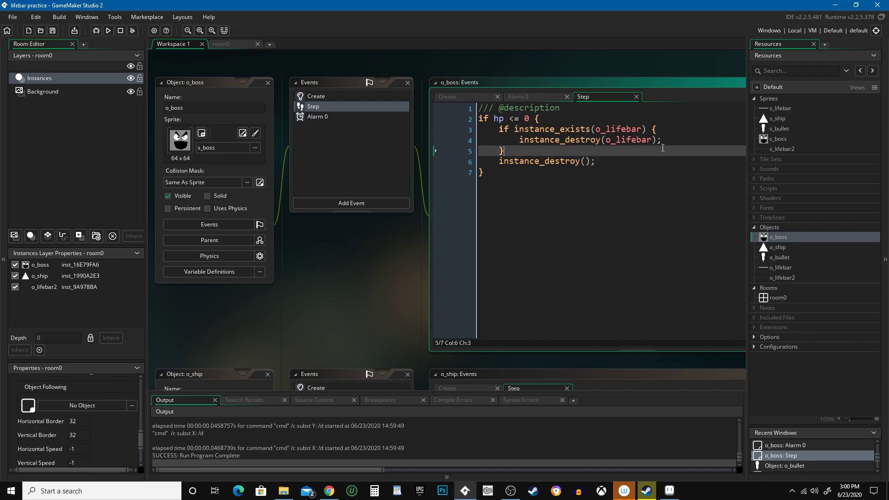
click(641, 130)
text(2)
click(651, 140)
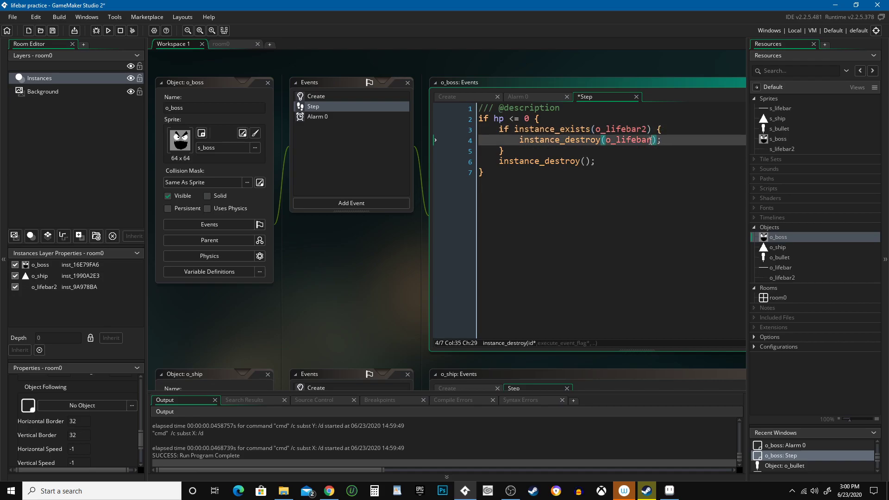
text(2)
click(108, 31)
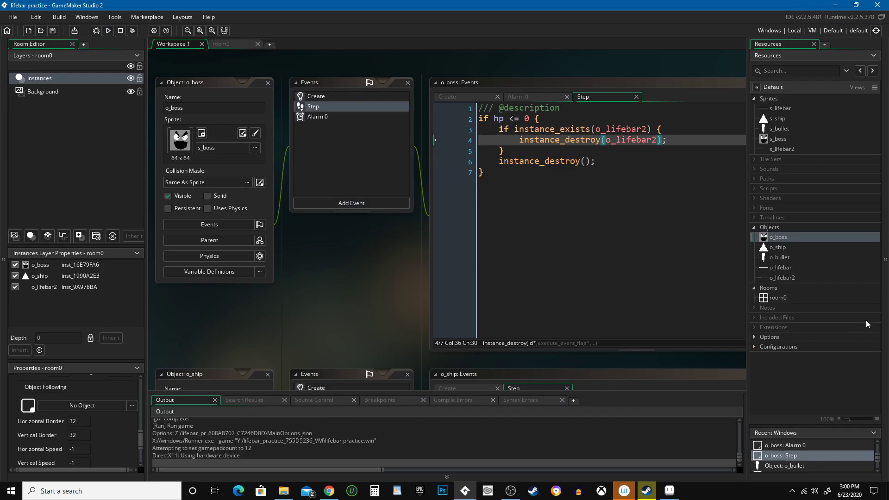
key(space)
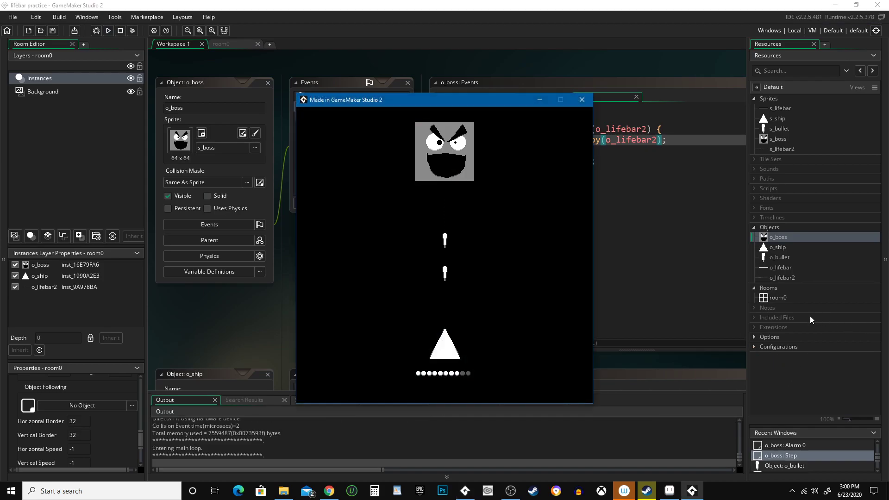
key(space)
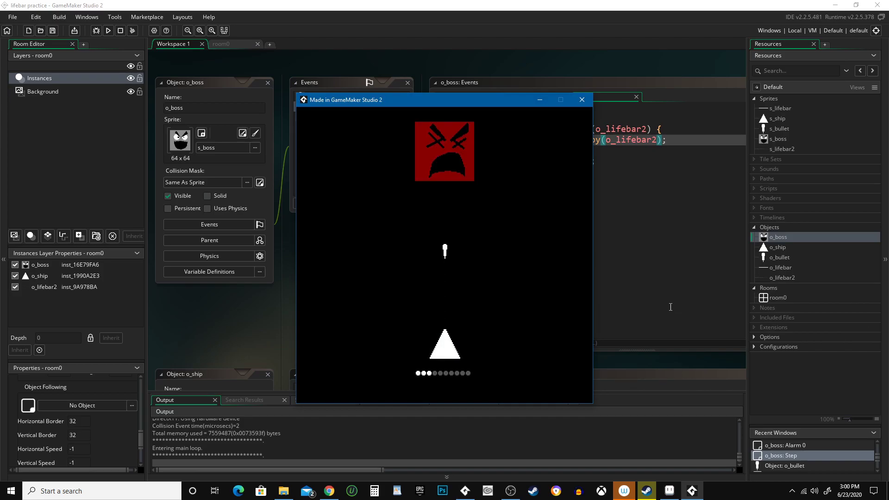
key(space)
key(space)
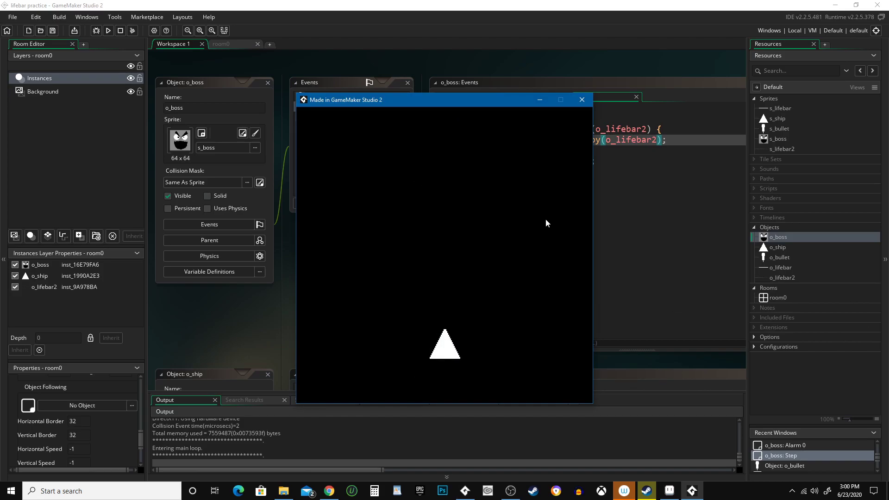
click(581, 101)
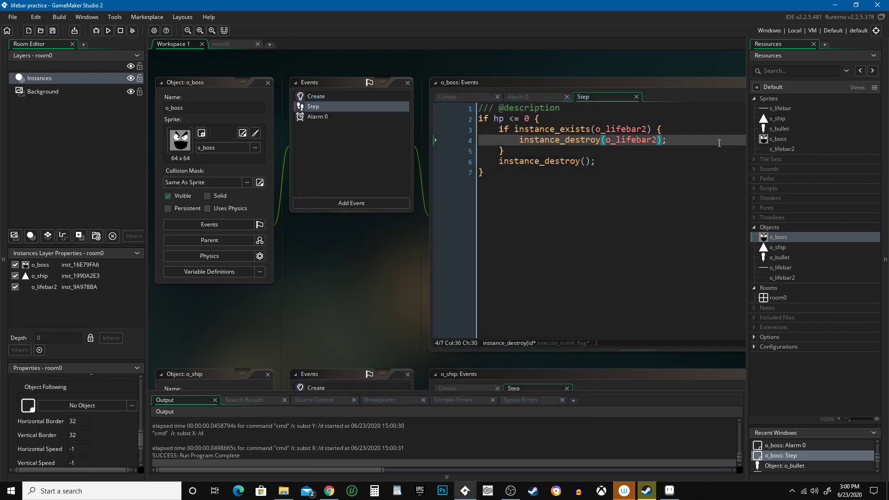
click(781, 277)
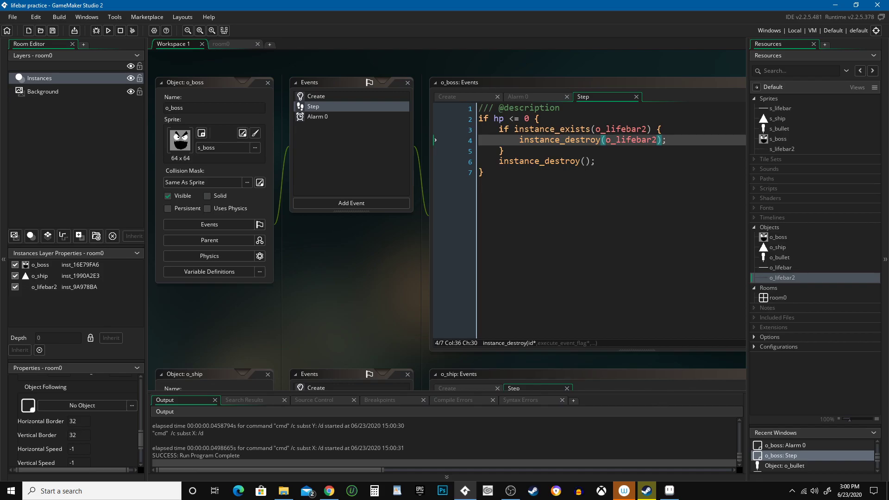